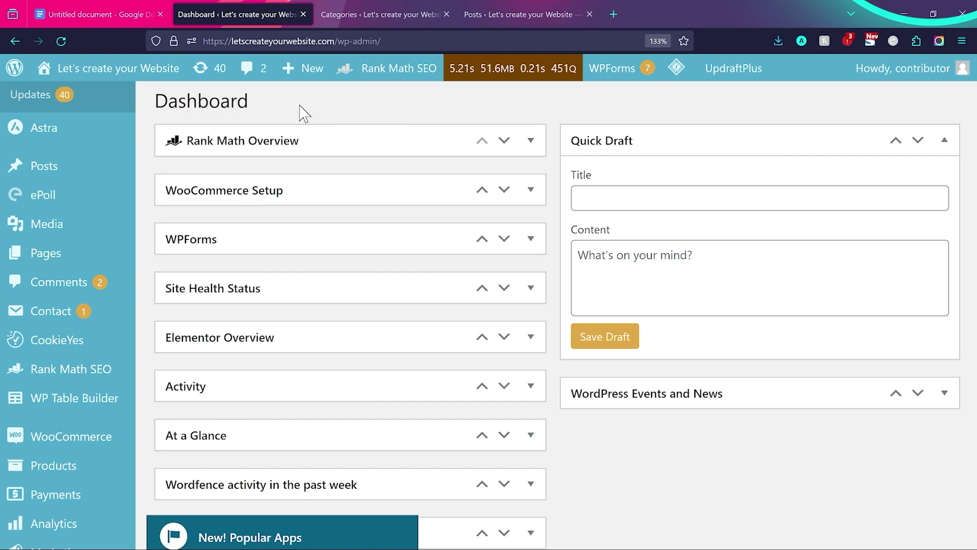
Look at the WordPress Categories page, then review the Politics and Health categories with their subcategories in the Google Docs outline
mouse_move(96, 175)
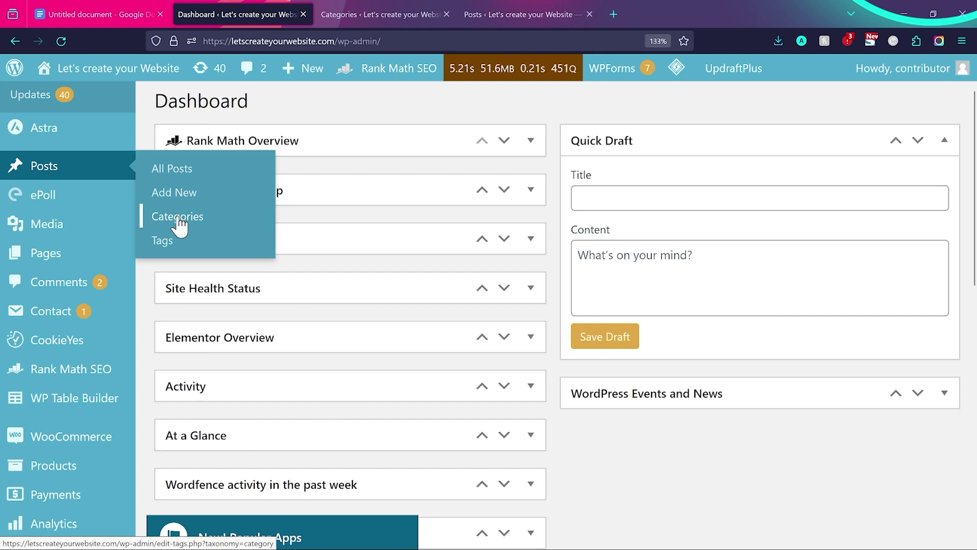
click(363, 15)
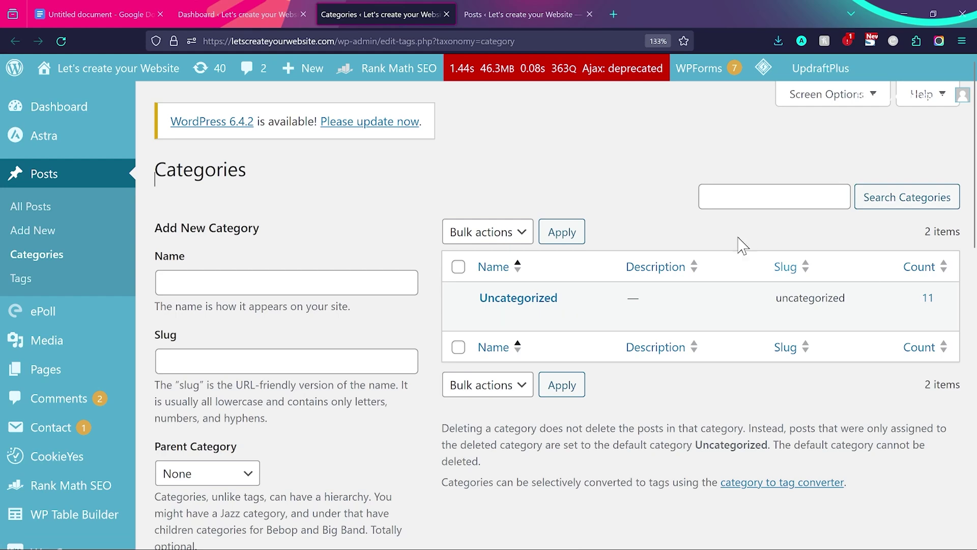
click(164, 17)
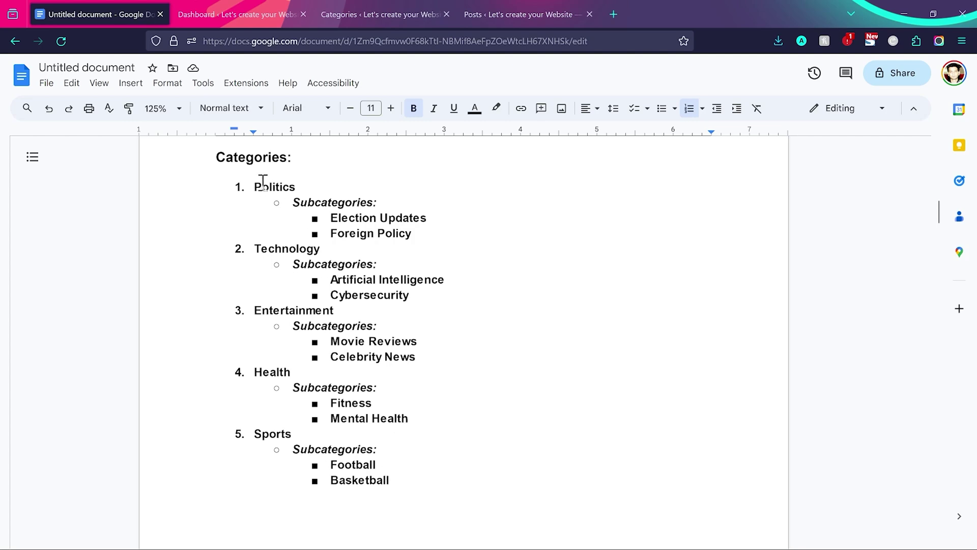
drag(249, 183, 297, 186)
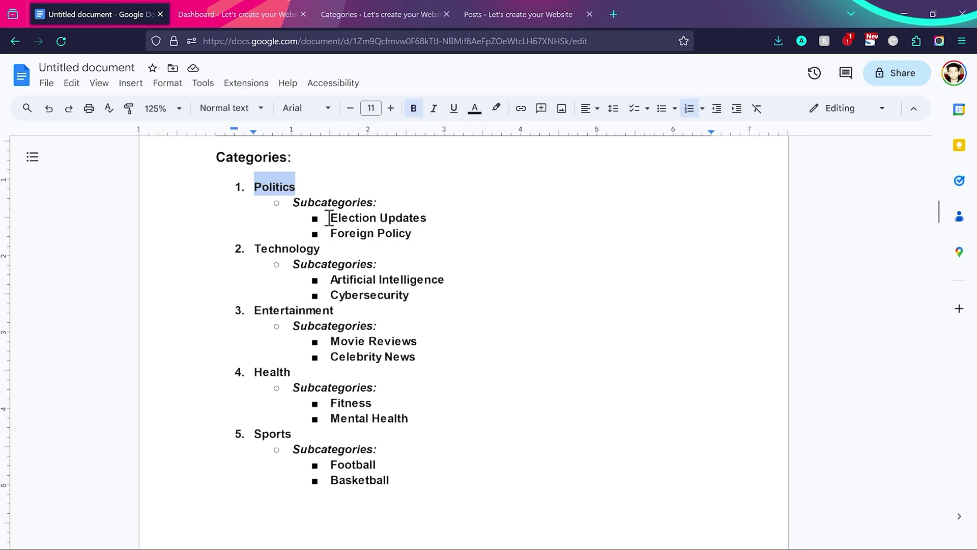
drag(330, 217, 432, 216)
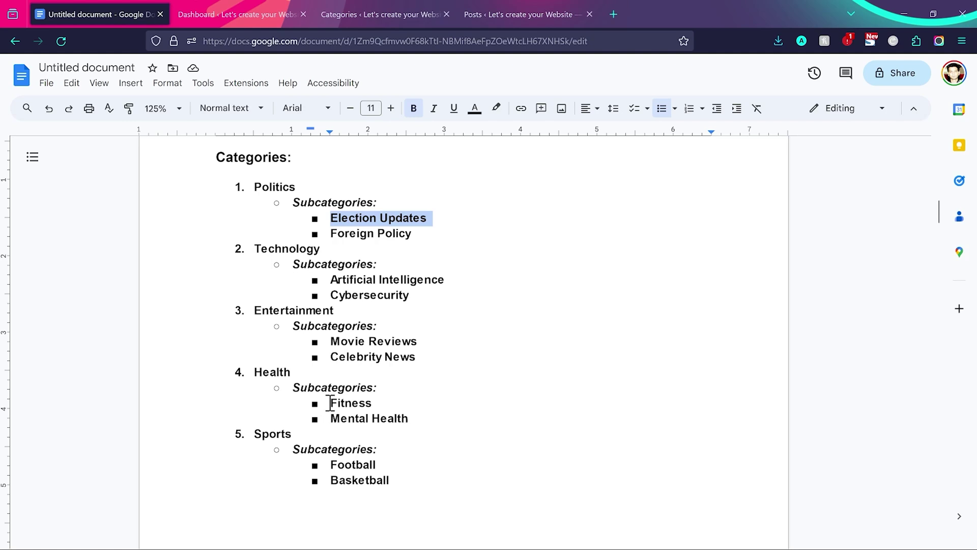
drag(330, 403, 384, 402)
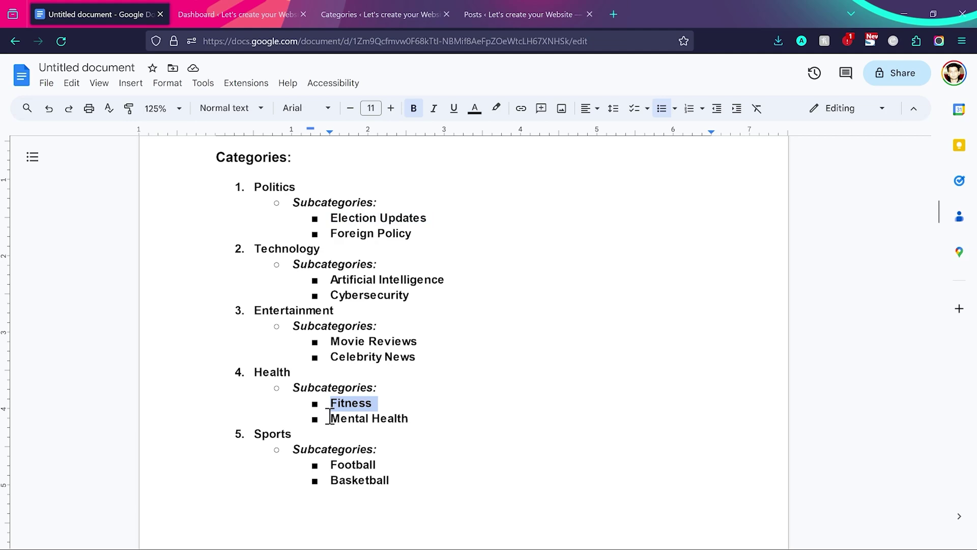
Switch to the WordPress Categories page and add a category named "health" with the slug "health"
key(ctrl+Tab)
key(ctrl+Tab)
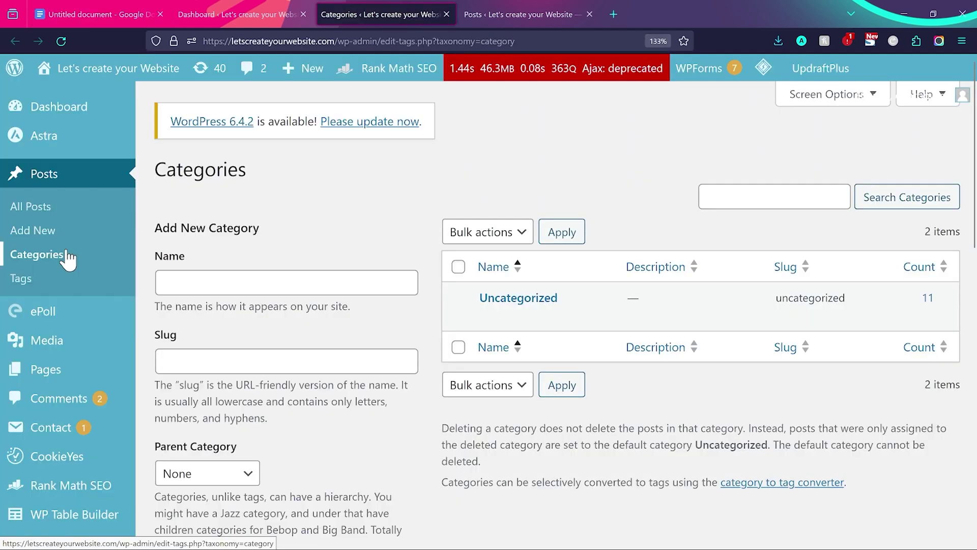
click(68, 259)
scroll(268, 218, down, 2)
click(257, 203)
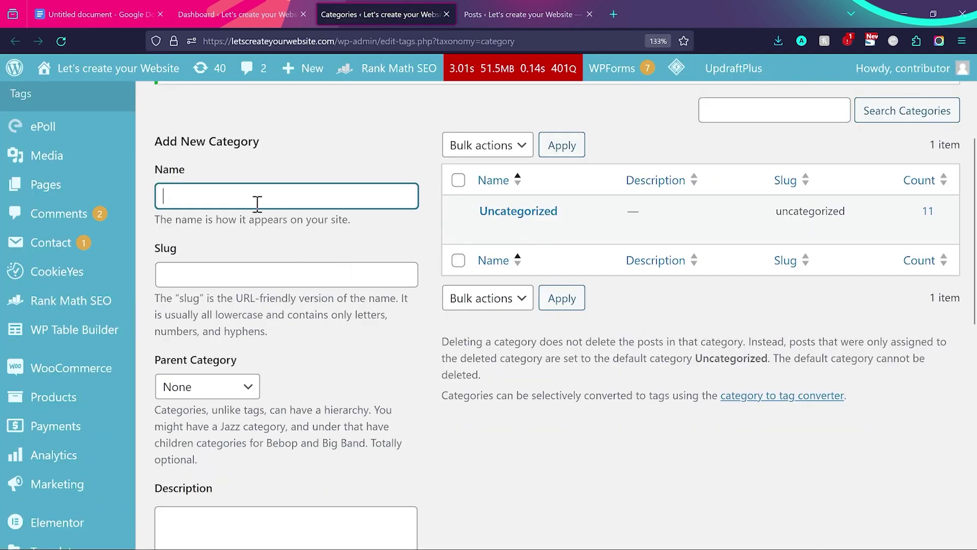
text(health)
key(Tab)
text(health)
scroll(364, 374, down, 3)
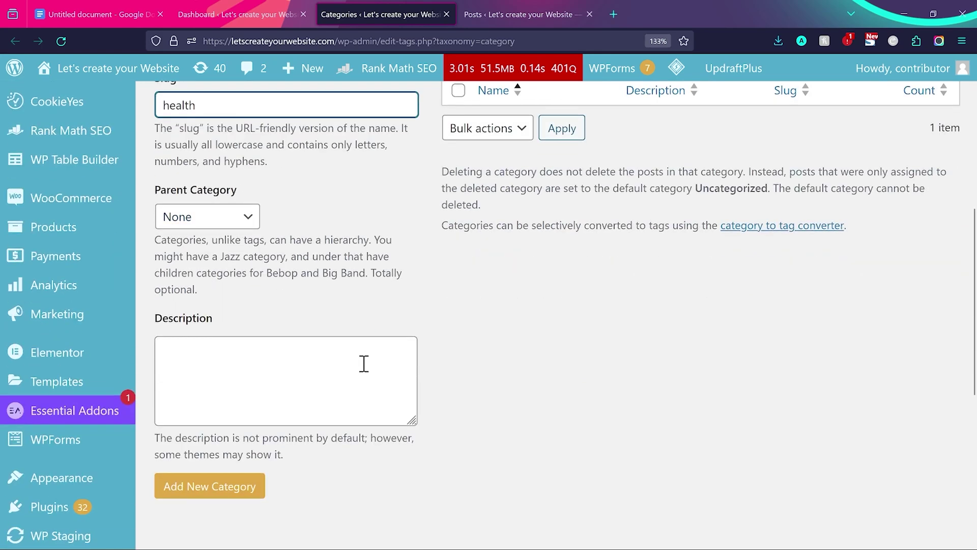
click(234, 496)
scroll(594, 326, up, 3)
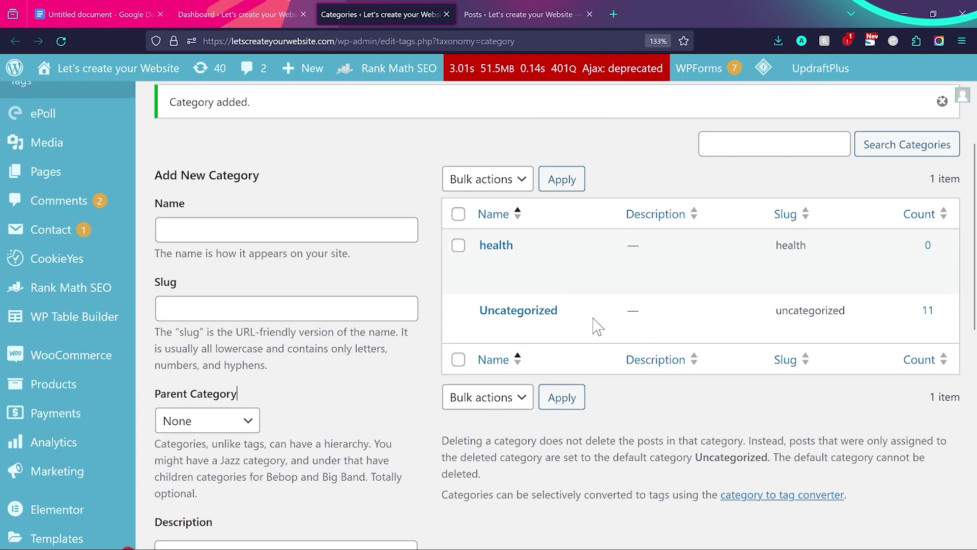
Add a category named "mental wellness" with the slug "mental wellness" under the parent category "health"
click(311, 238)
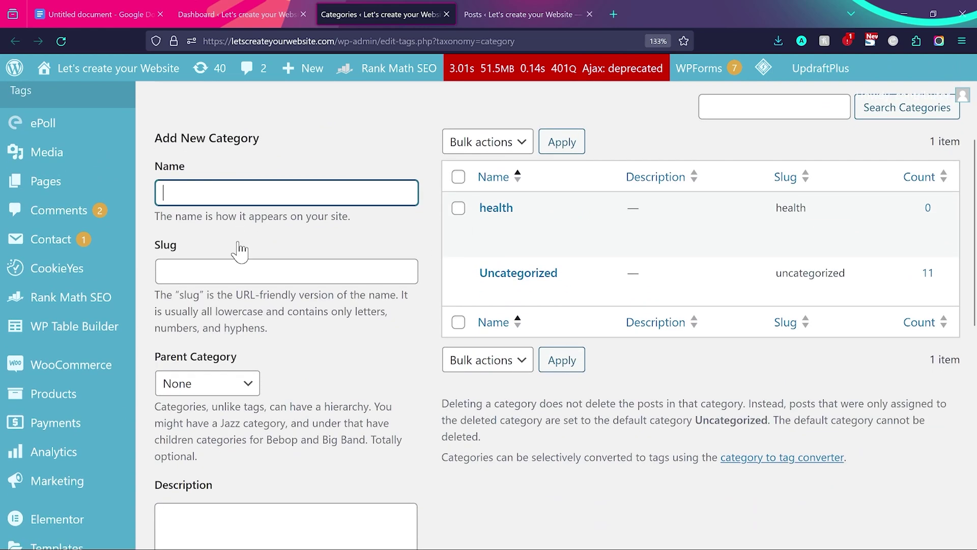
text(mental wellness)
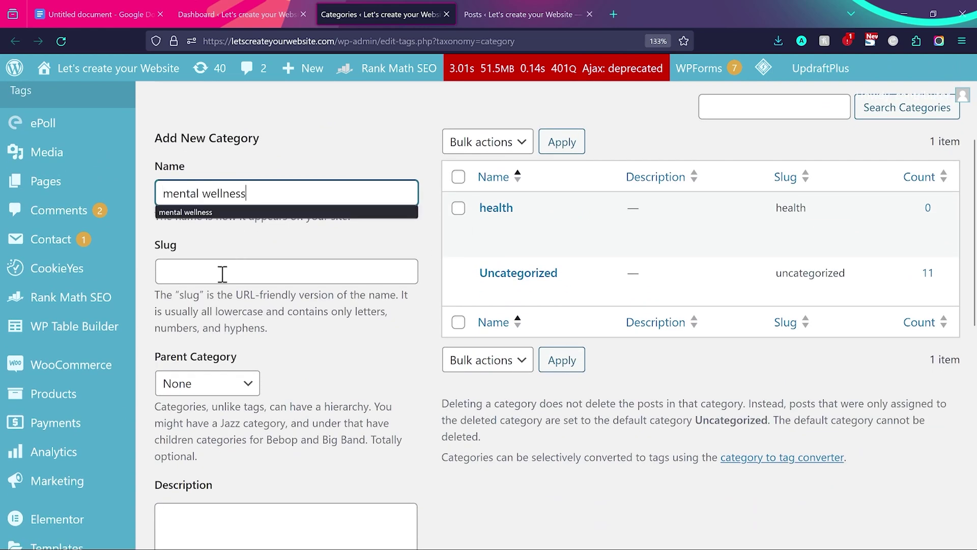
click(222, 273)
text(mental wellness)
key(Tab)
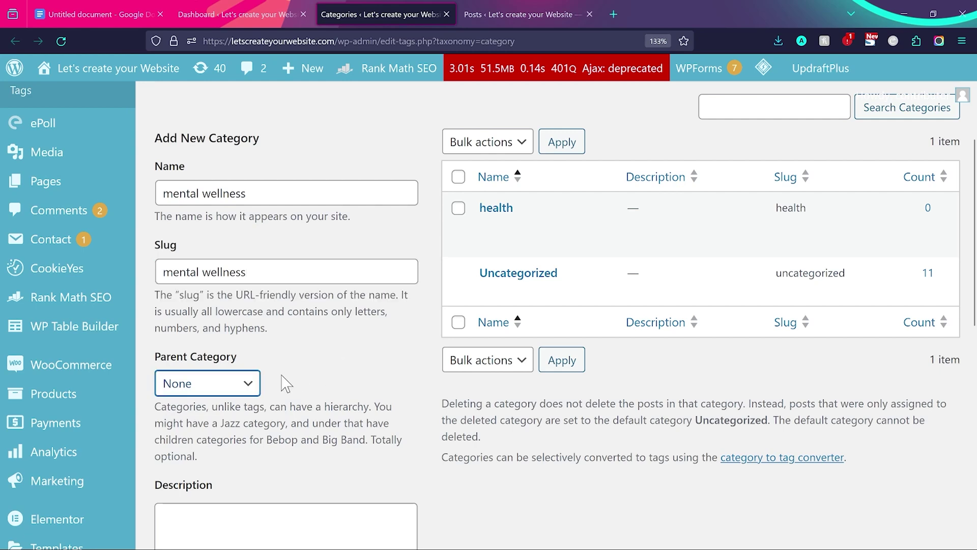
click(248, 390)
click(222, 435)
scroll(388, 432, down, 4)
click(236, 420)
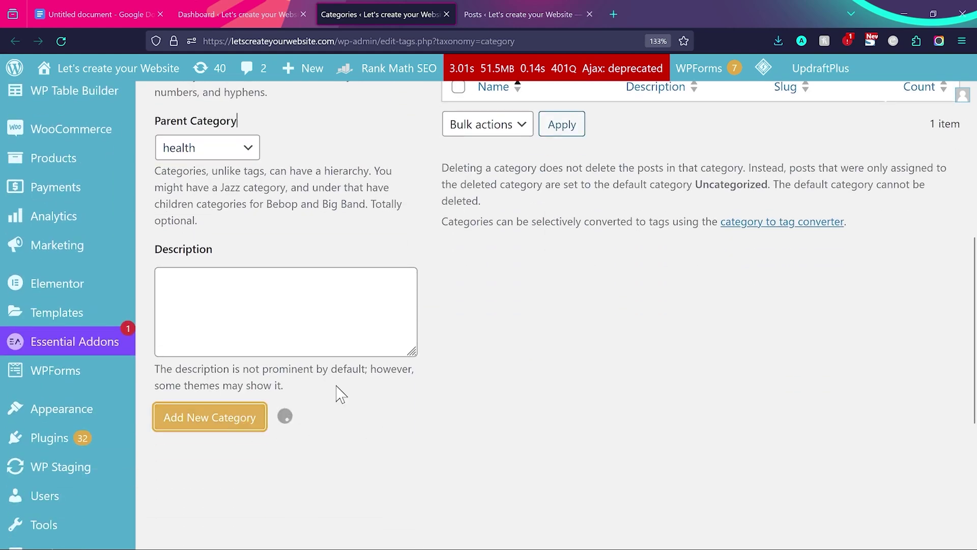
scroll(481, 356, up, 3)
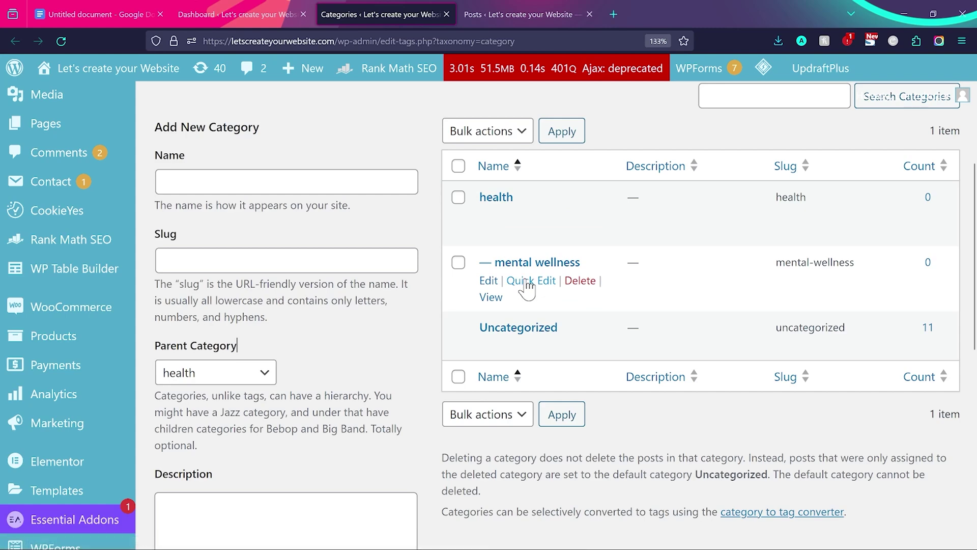
Switch to the Google Docs outline and review the Politics, Technology, Entertainment and Health categories with their subcategories
click(124, 12)
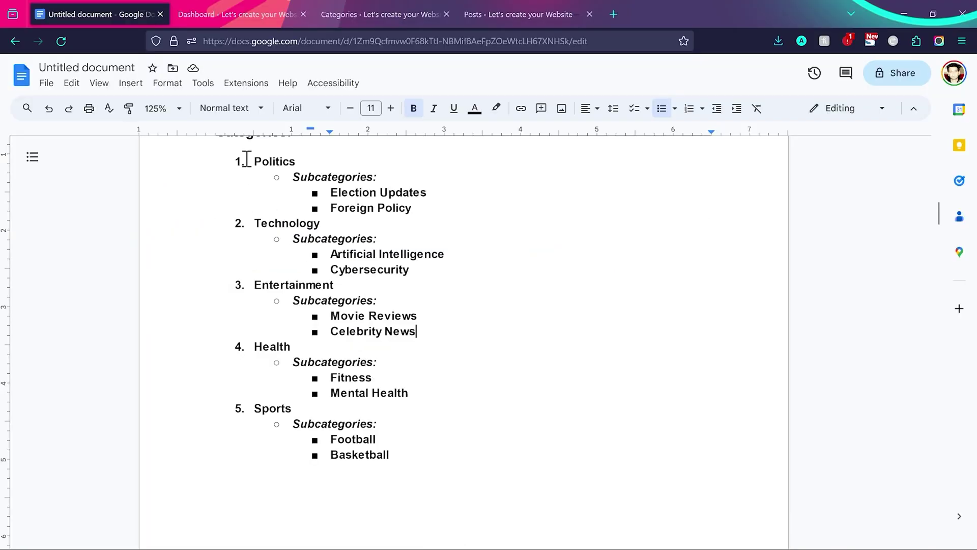
drag(251, 157, 416, 207)
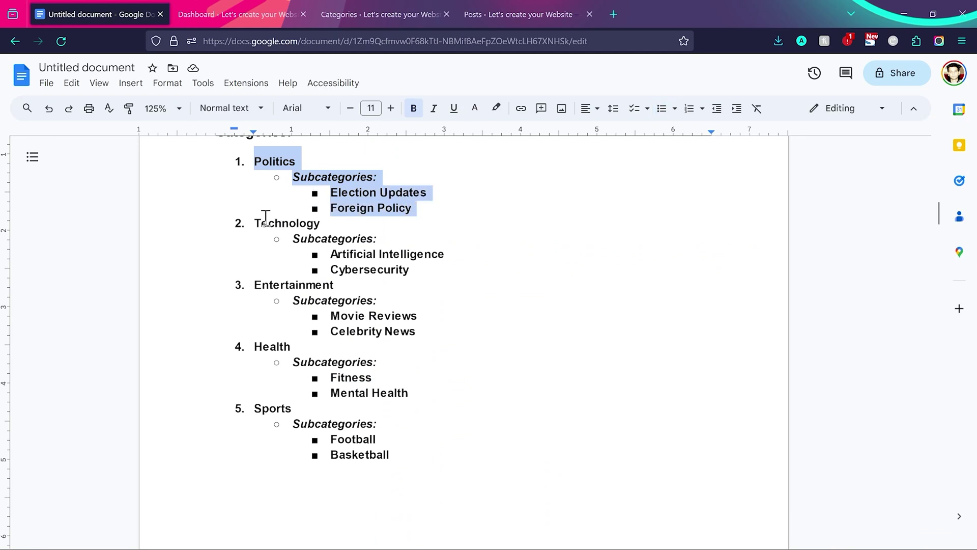
drag(254, 222, 328, 273)
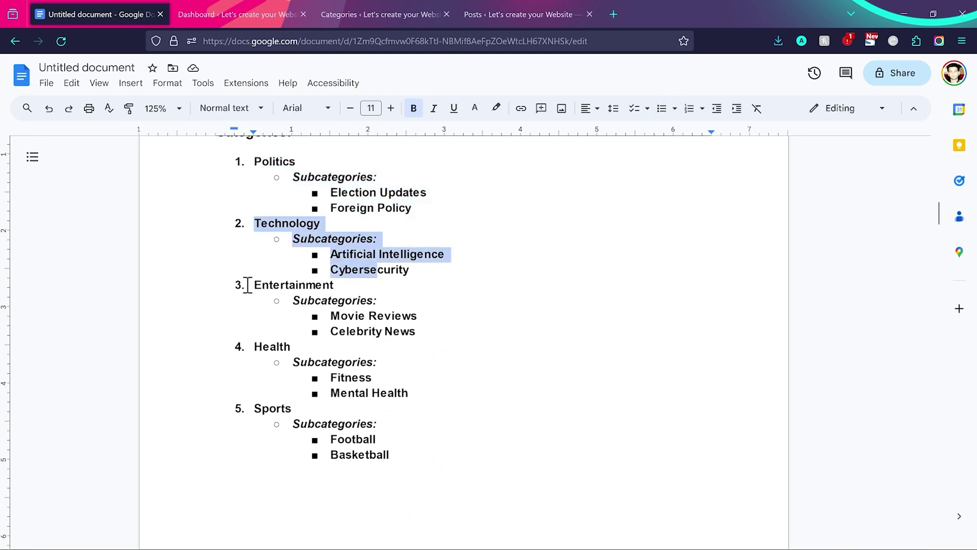
drag(253, 283, 411, 333)
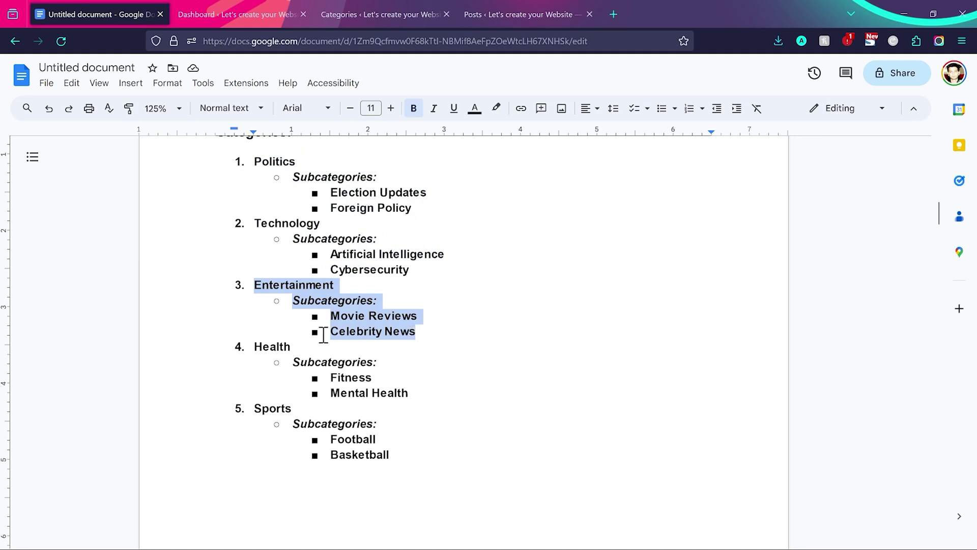
drag(253, 346, 416, 394)
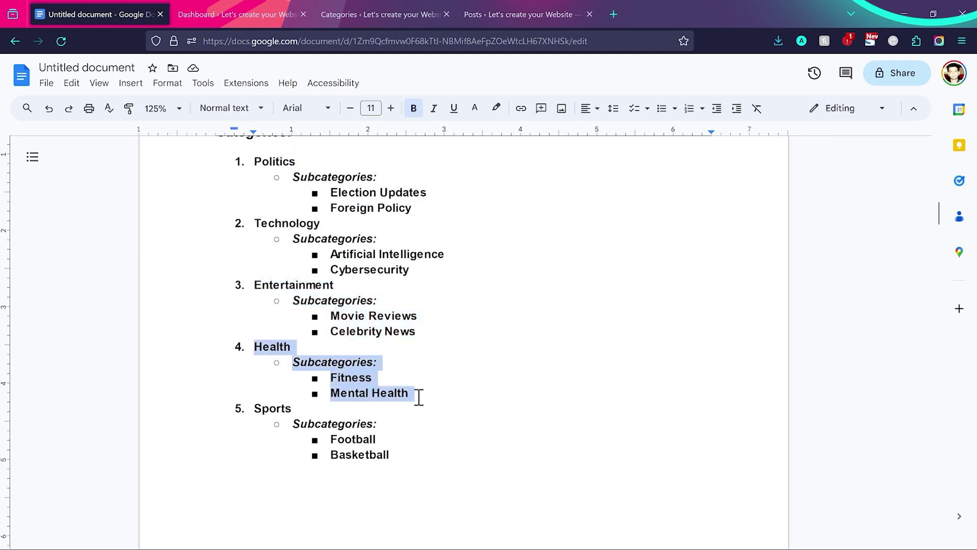
click(423, 400)
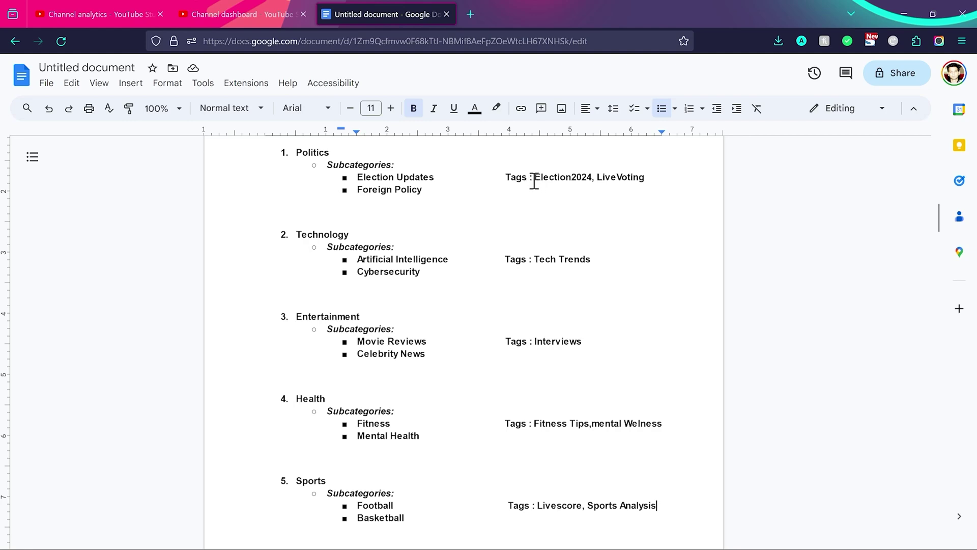
Compare the Election2024 tag with the Election Updates and Foreign Policy subcategories under Politics
drag(534, 180, 591, 177)
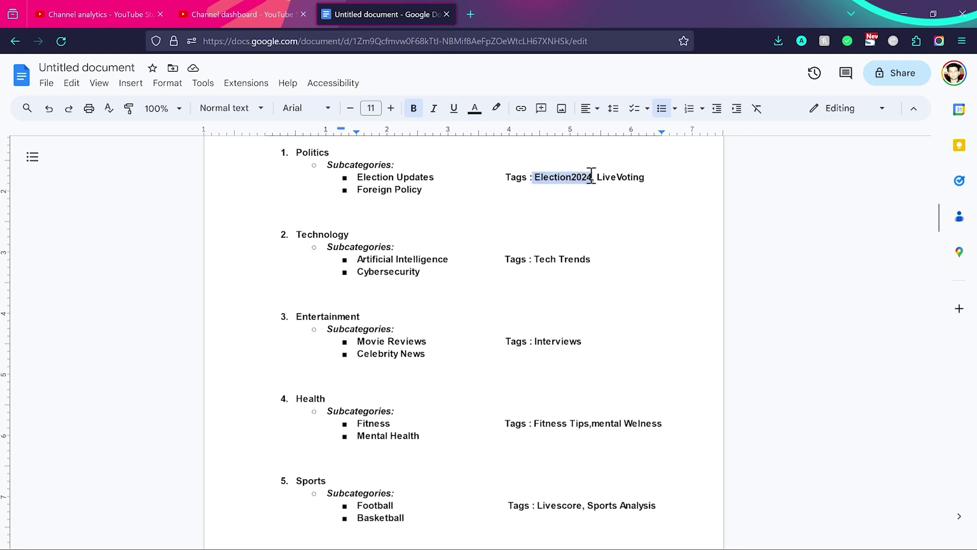
drag(434, 173, 358, 173)
drag(427, 190, 360, 199)
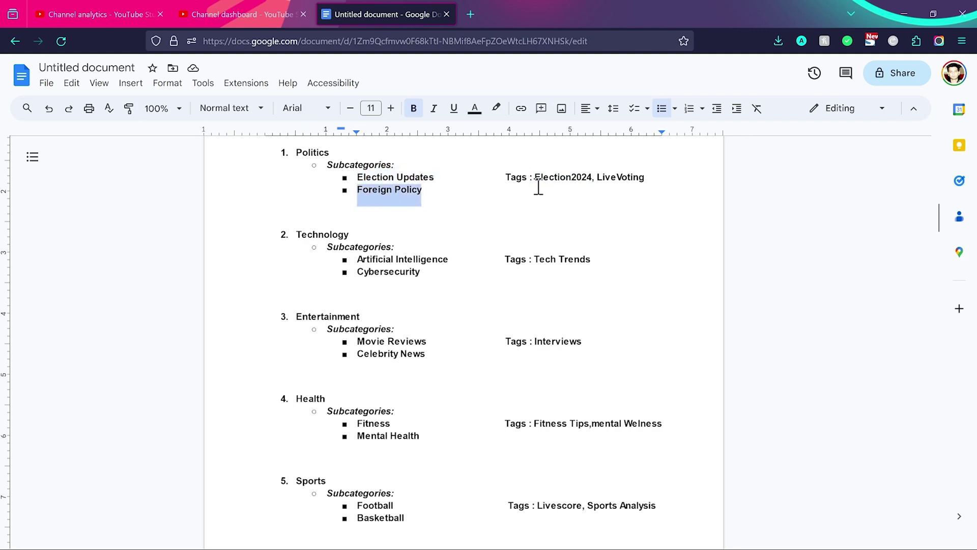
drag(535, 178, 591, 182)
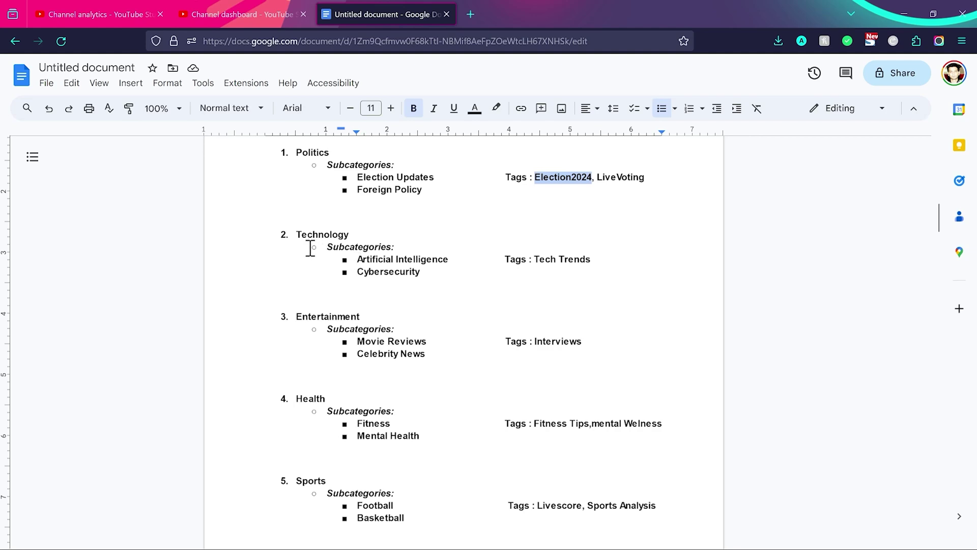
Examine the Technology category, its subcategories and its Tech Trends tag in the outline
drag(310, 248, 398, 244)
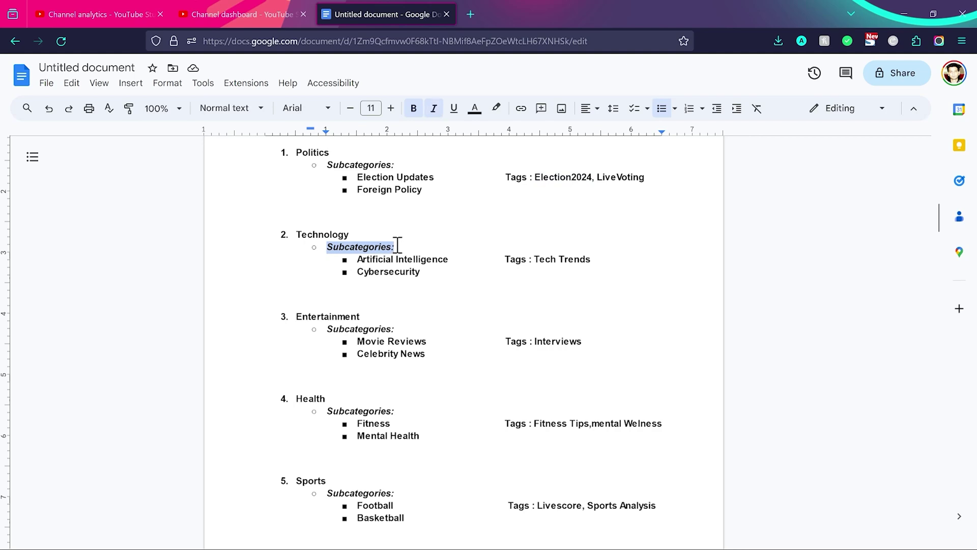
click(322, 235)
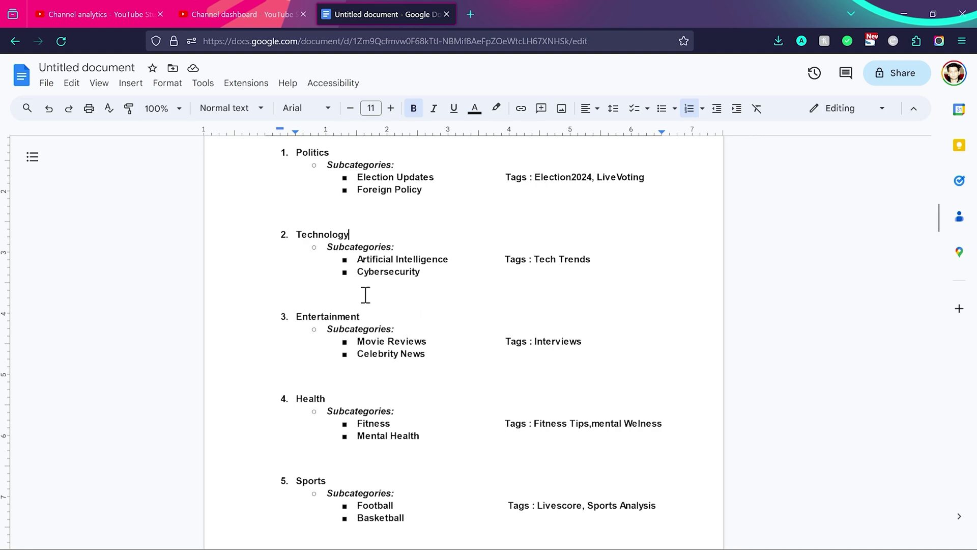
drag(279, 233, 430, 272)
click(429, 270)
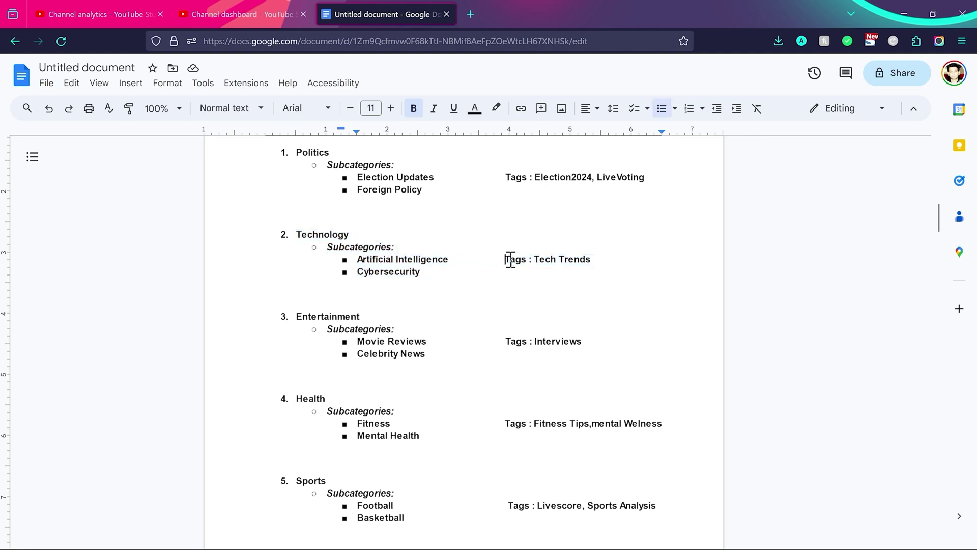
drag(510, 259, 595, 265)
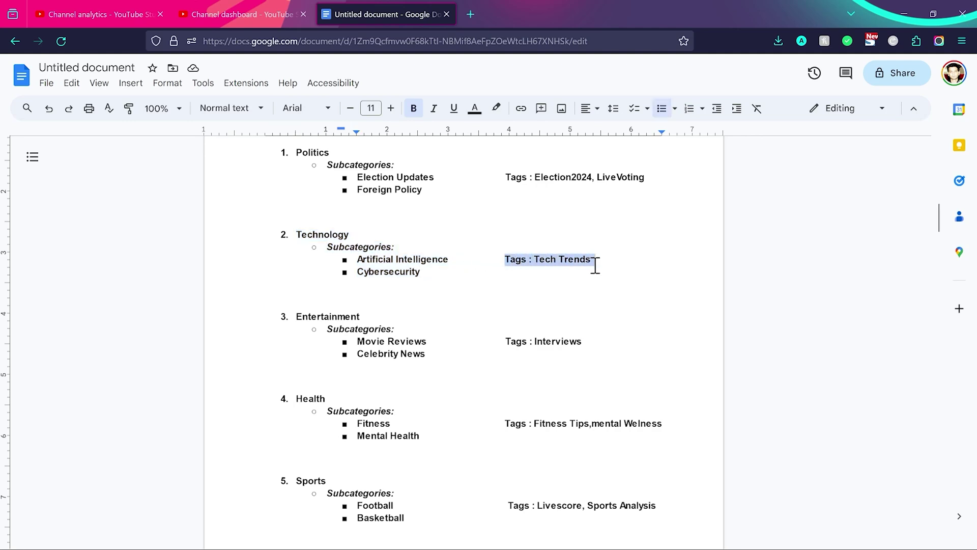
Review the outline from Election Updates down to the Fitness subcategory and the tags planned for Sports
scroll(408, 367, up, 2)
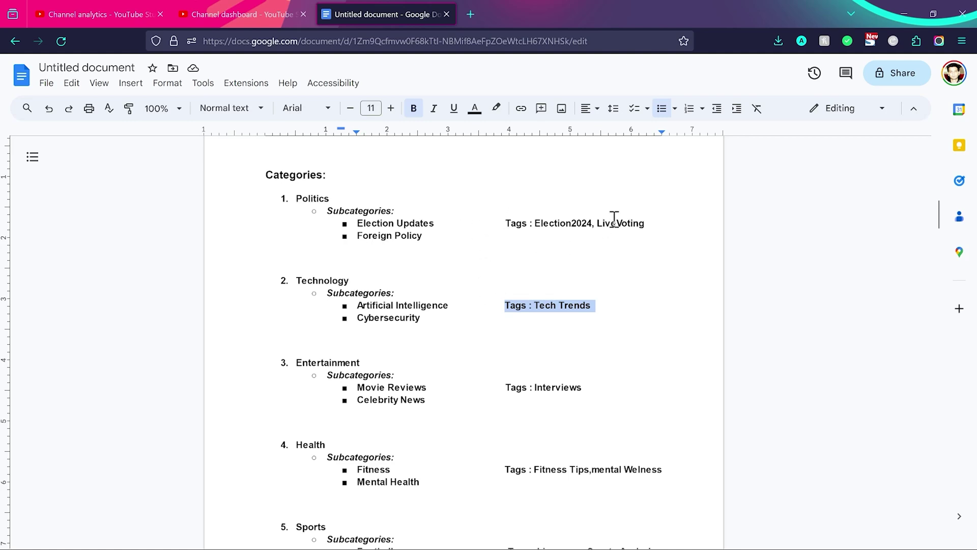
click(355, 224)
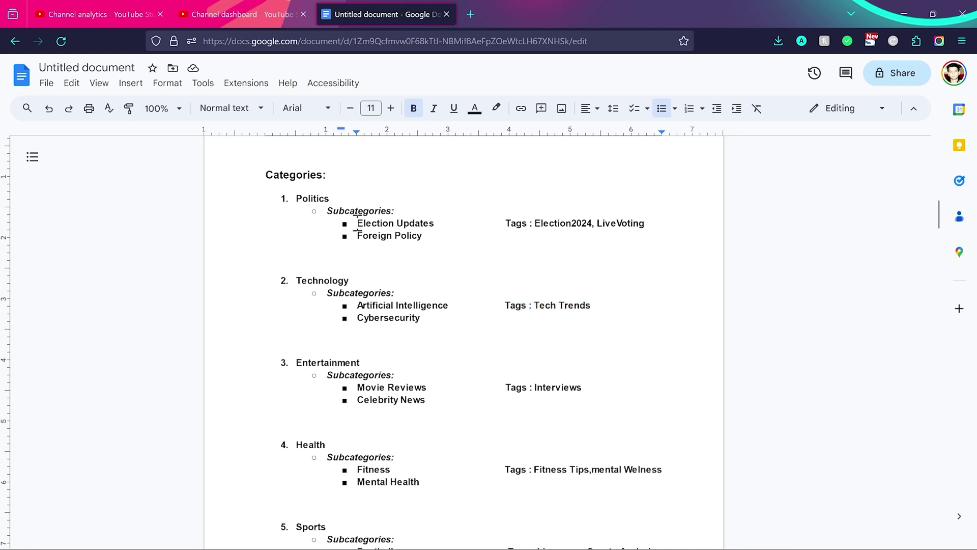
scroll(357, 223, down, 1)
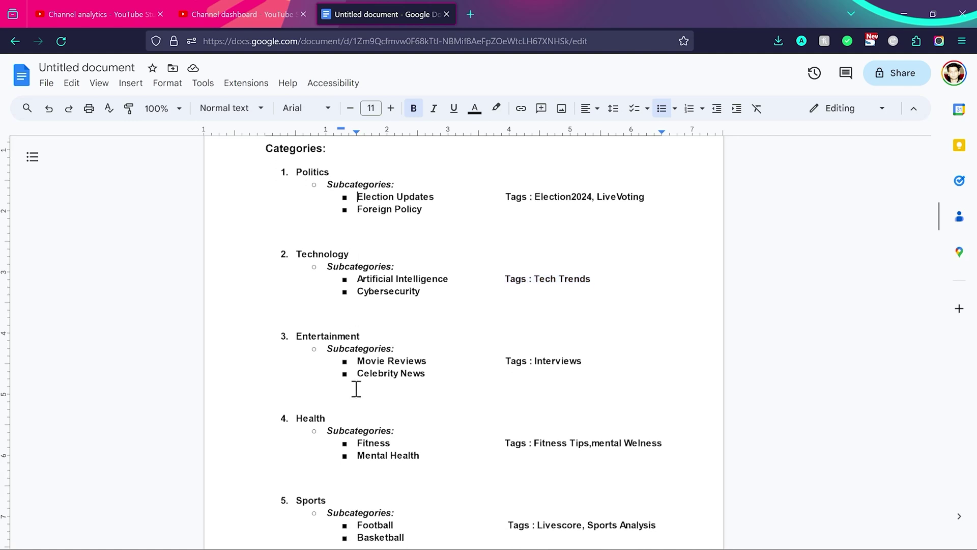
drag(355, 442, 402, 439)
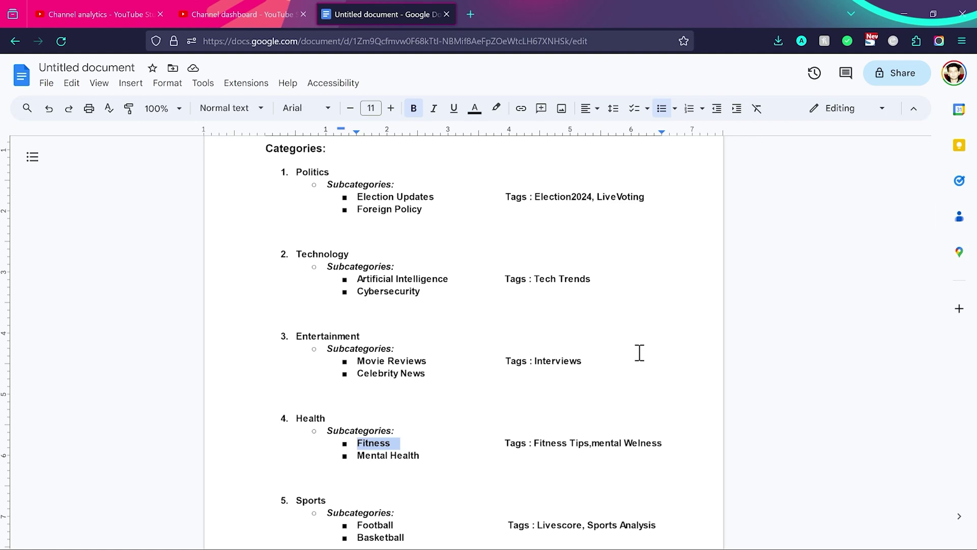
scroll(639, 353, down, 1)
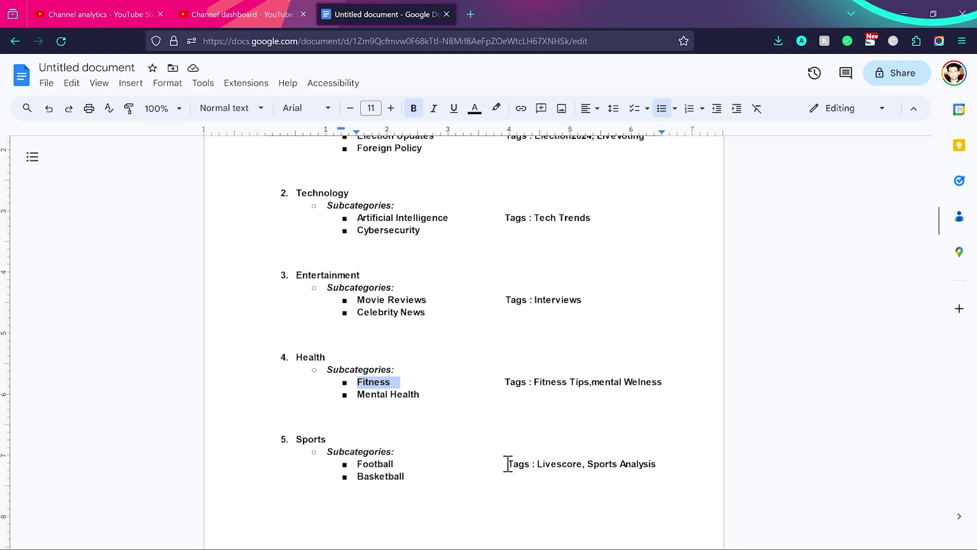
drag(537, 463, 660, 463)
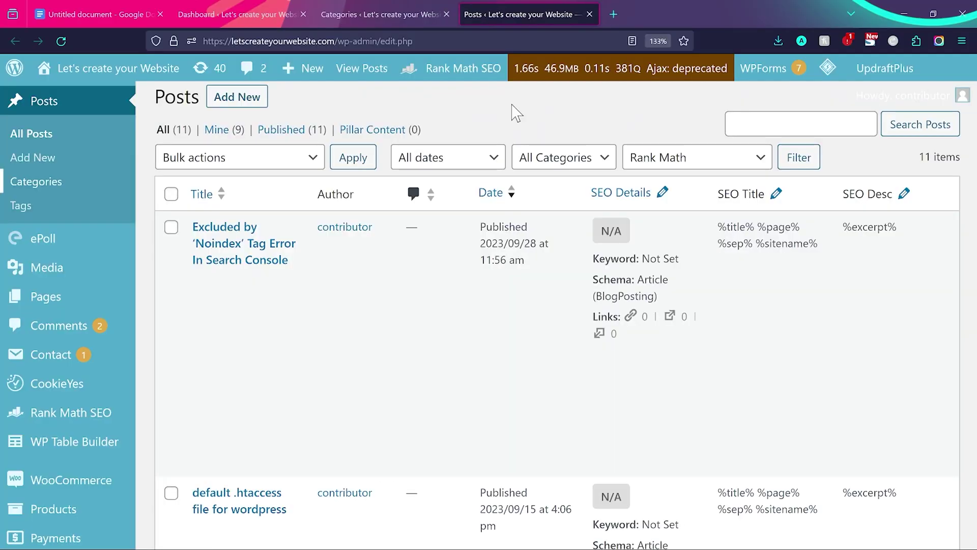
scroll(509, 229, up, 1)
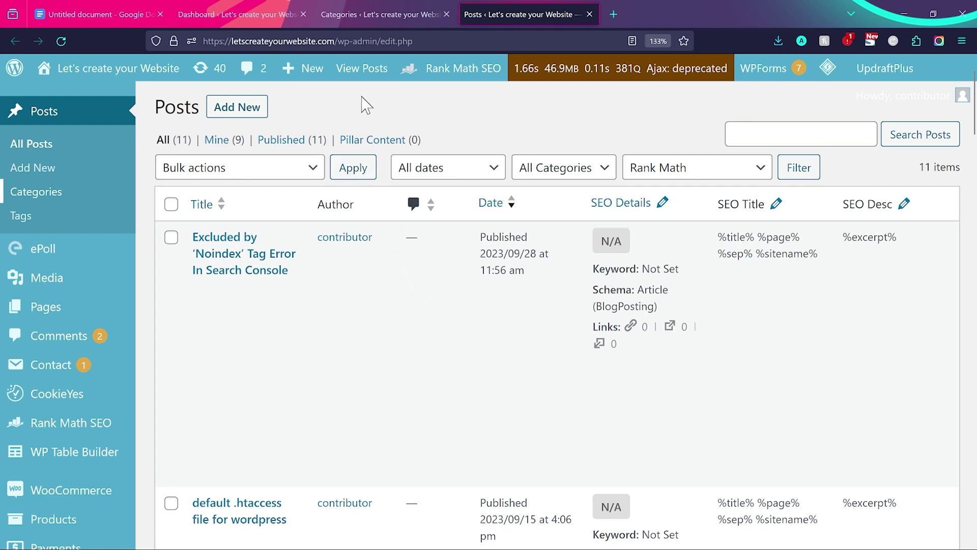
Open the post "Excluded by 'Noindex' Tag Error In Search Console" for editing and add a new top-level category named SEO
click(202, 293)
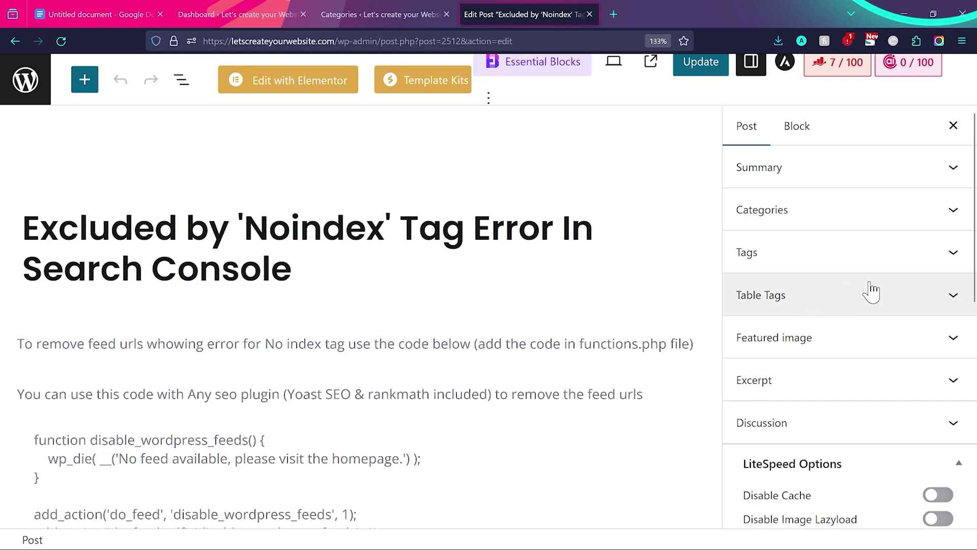
click(953, 211)
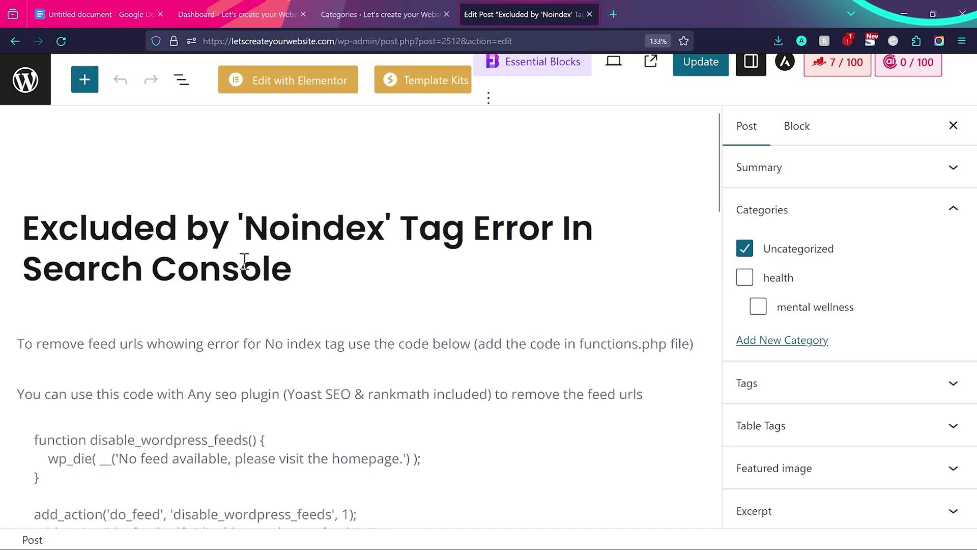
click(758, 349)
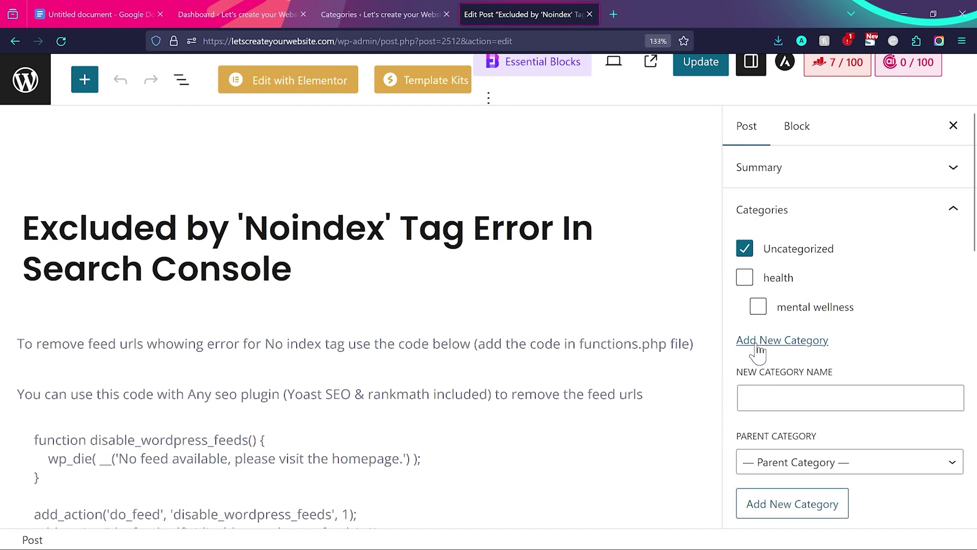
click(763, 395)
text(search conso)
key(ctrl+a)
text(S)
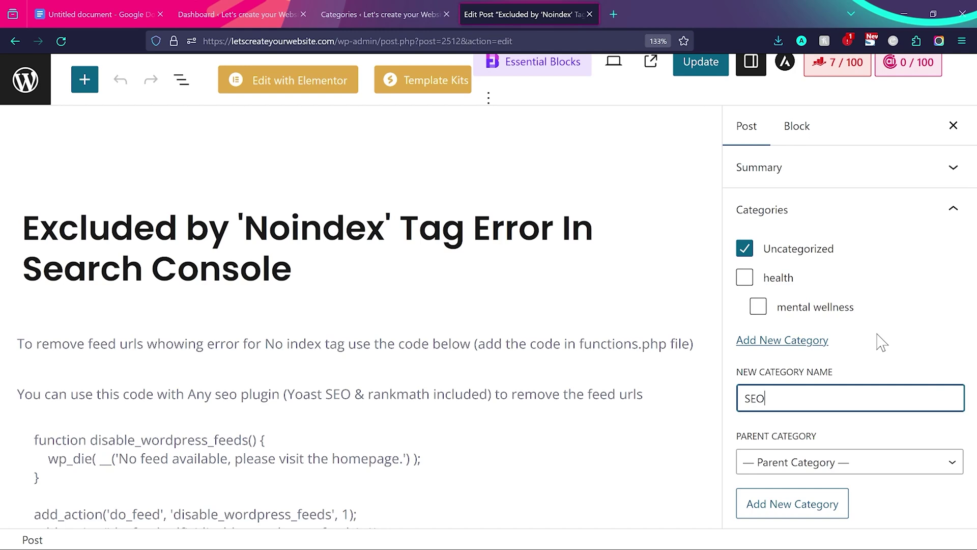
click(777, 509)
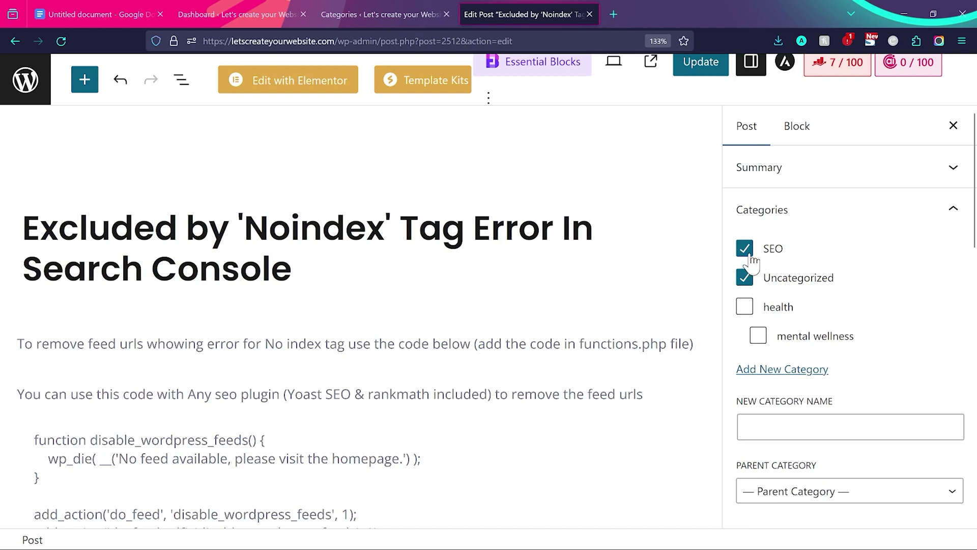
Add a "search console" subcategory under SEO and remove the Uncategorized category from the post
click(793, 425)
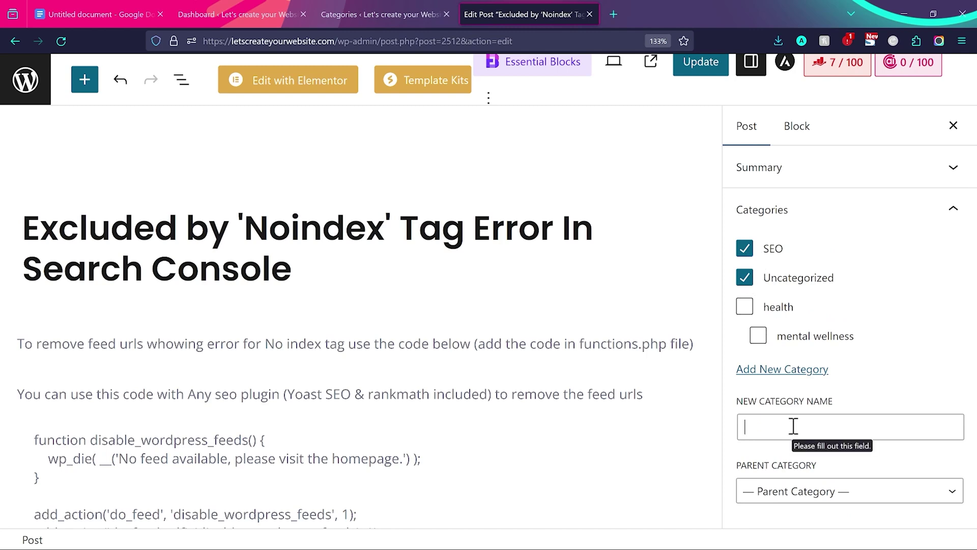
text(search console)
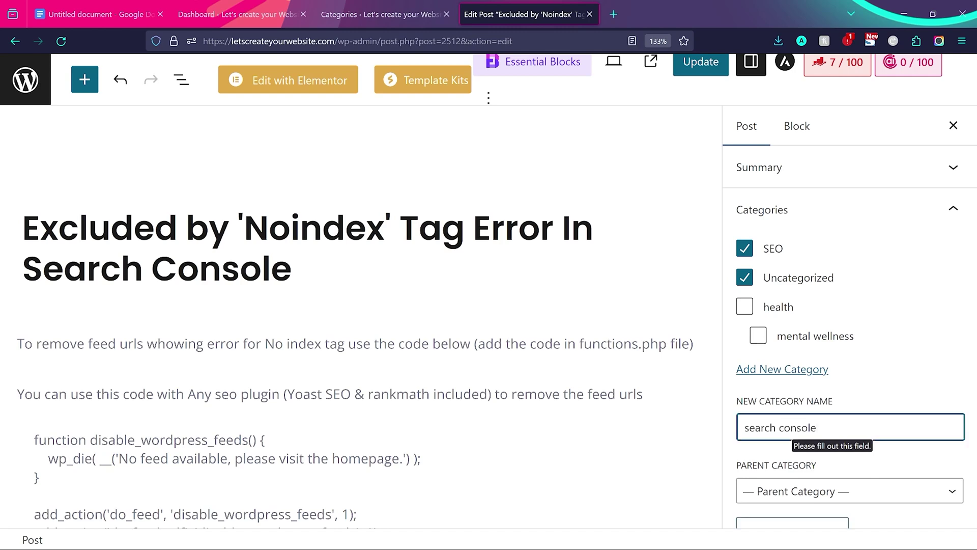
click(872, 464)
scroll(874, 466, down, 1)
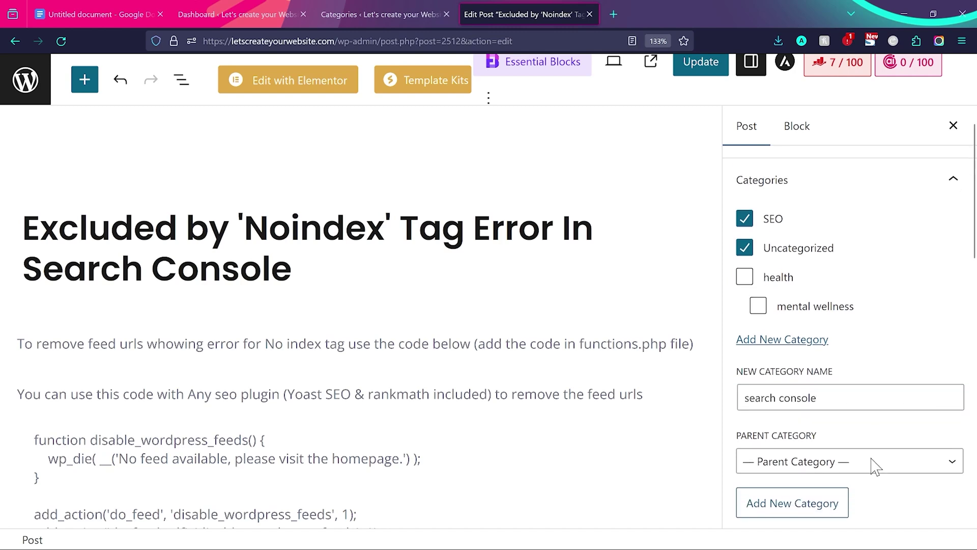
click(874, 441)
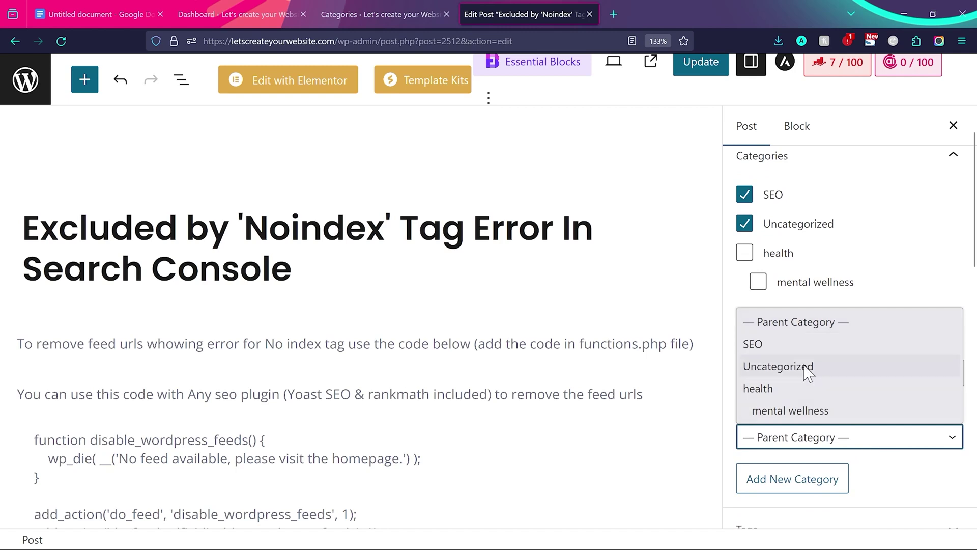
click(806, 345)
click(793, 484)
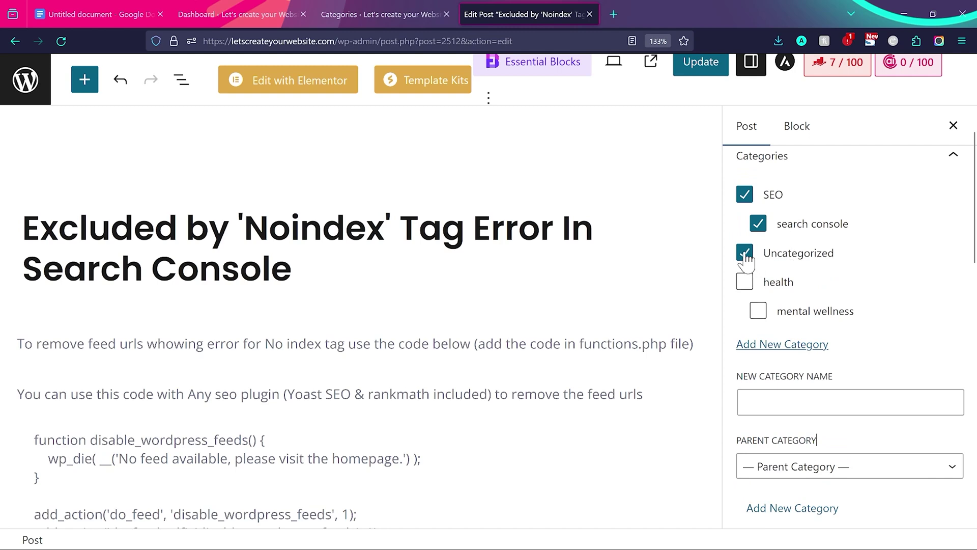
click(745, 252)
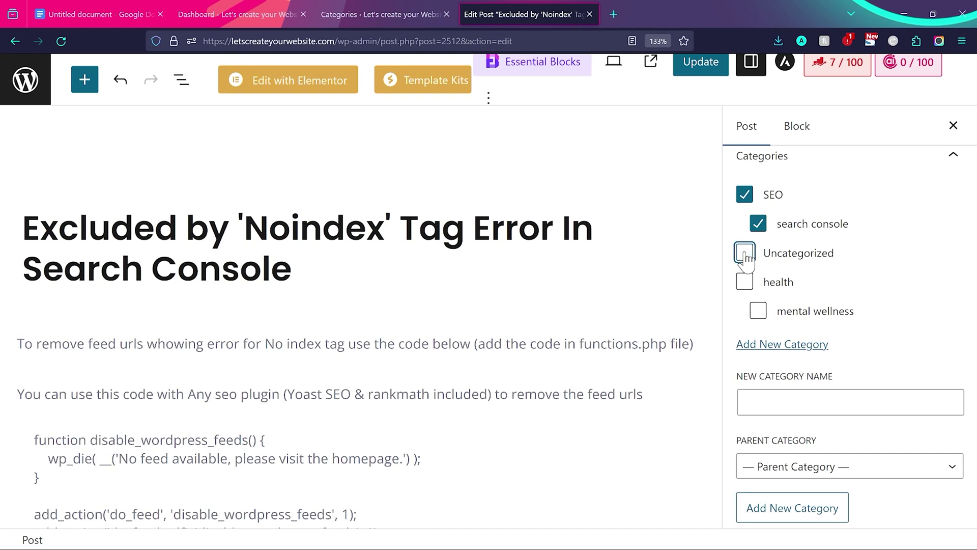
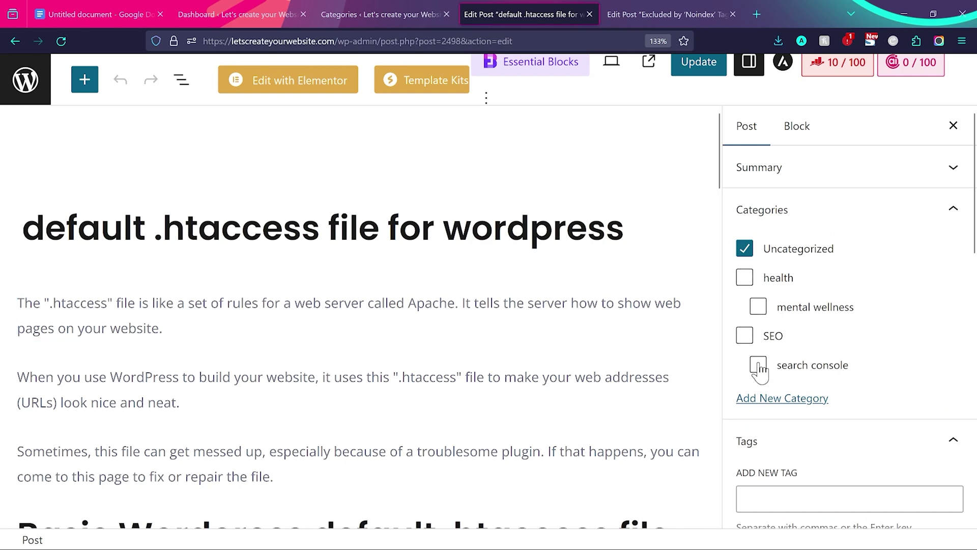
Add a new "programming" category to the "default .htaccess file for wordpress" post and remove its Uncategorized category
click(776, 402)
text(programming)
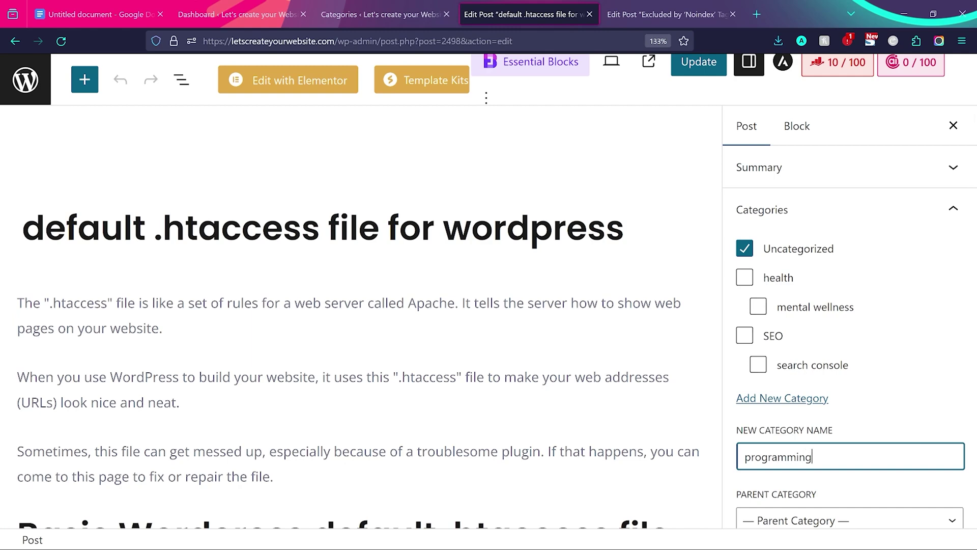
scroll(893, 389, down, 2)
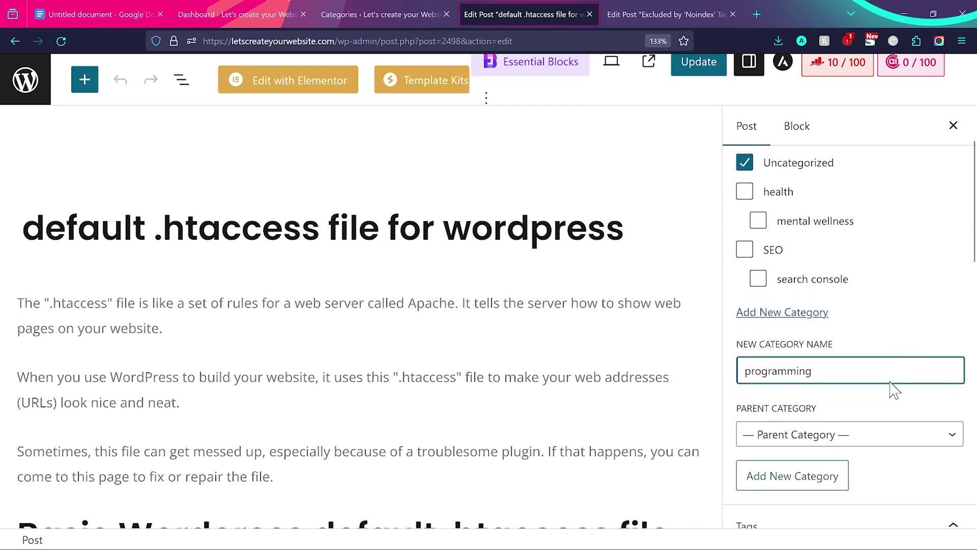
click(799, 467)
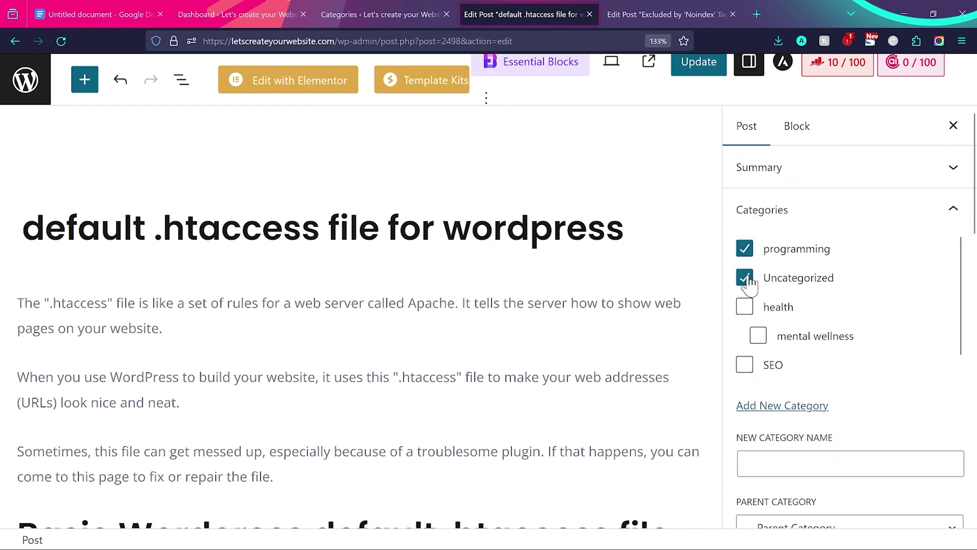
click(745, 278)
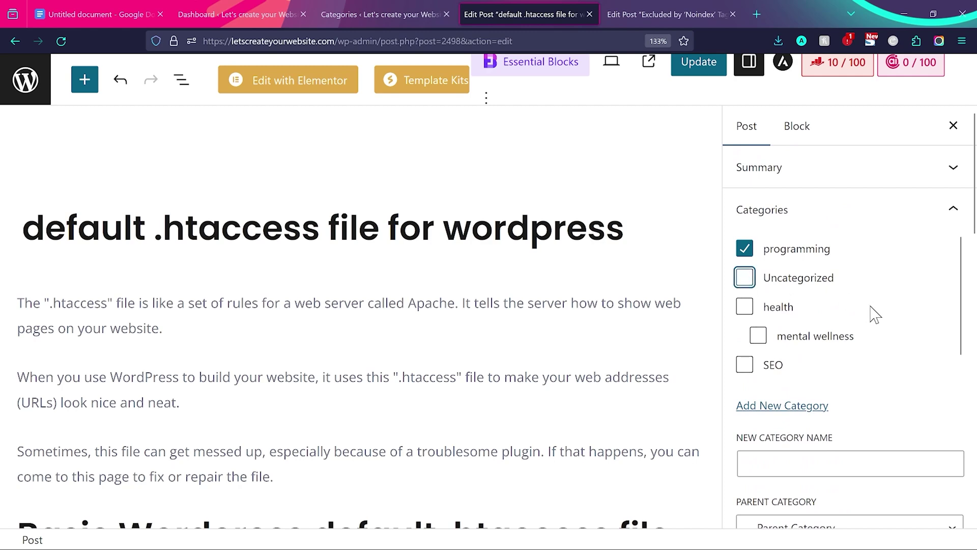
Compare the categories assigned to the Noindex and .htaccess posts, and check the Noindex post's tag
scroll(873, 314, down, 1)
scroll(873, 314, up, 1)
click(657, 14)
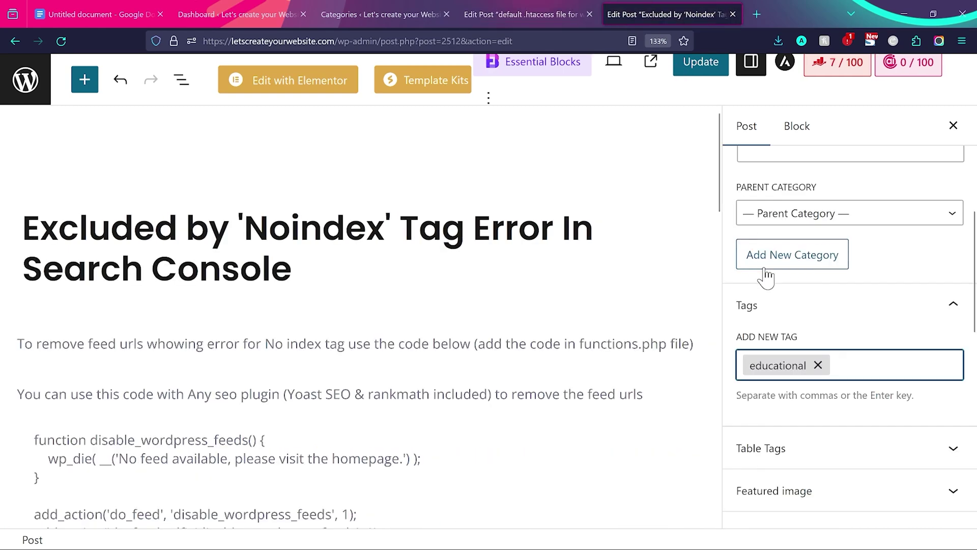
scroll(767, 277, up, 3)
scroll(767, 276, up, 2)
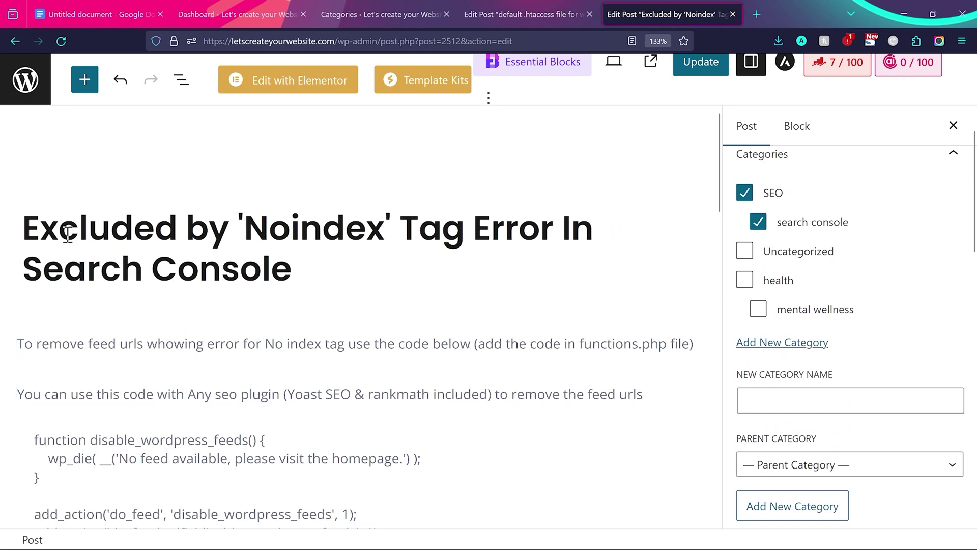
click(575, 10)
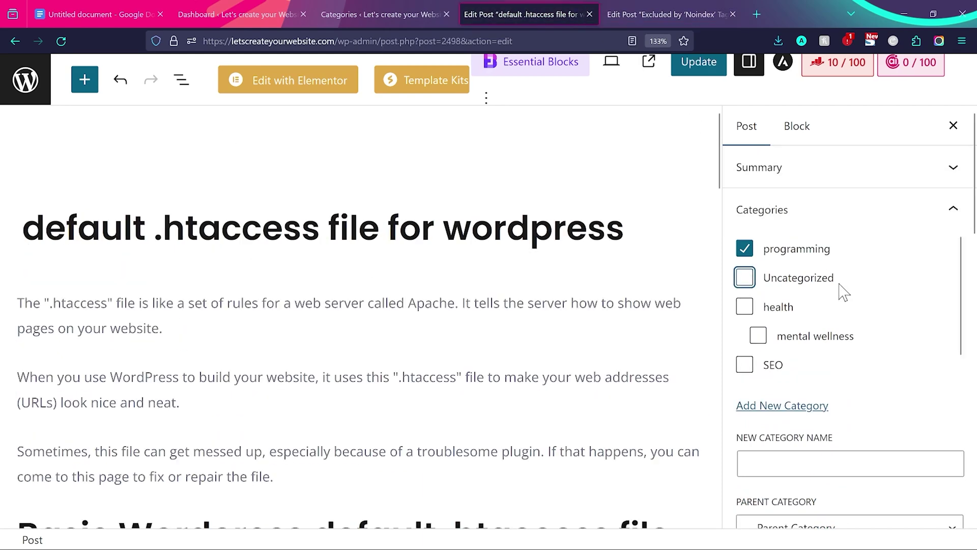
scroll(888, 288, down, 1)
scroll(829, 290, up, 1)
click(667, 9)
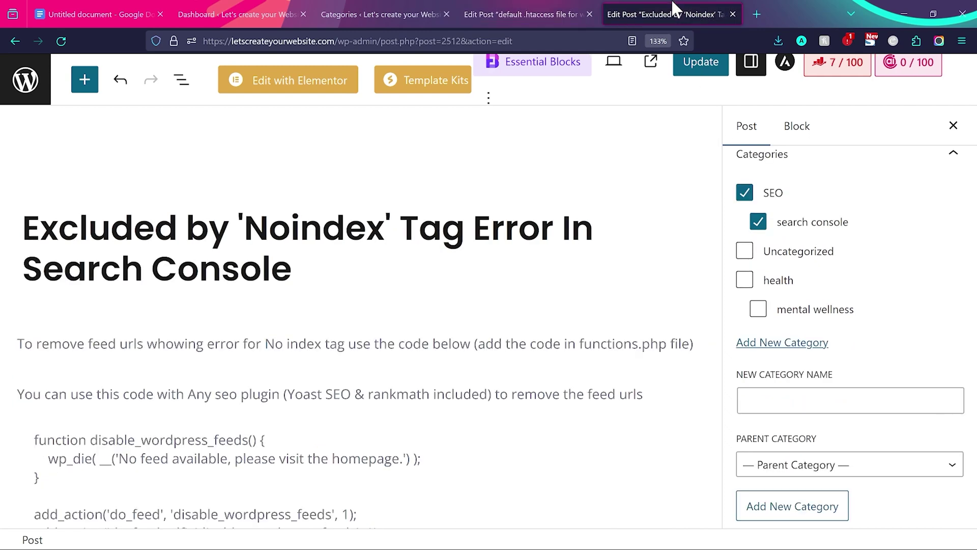
click(537, 8)
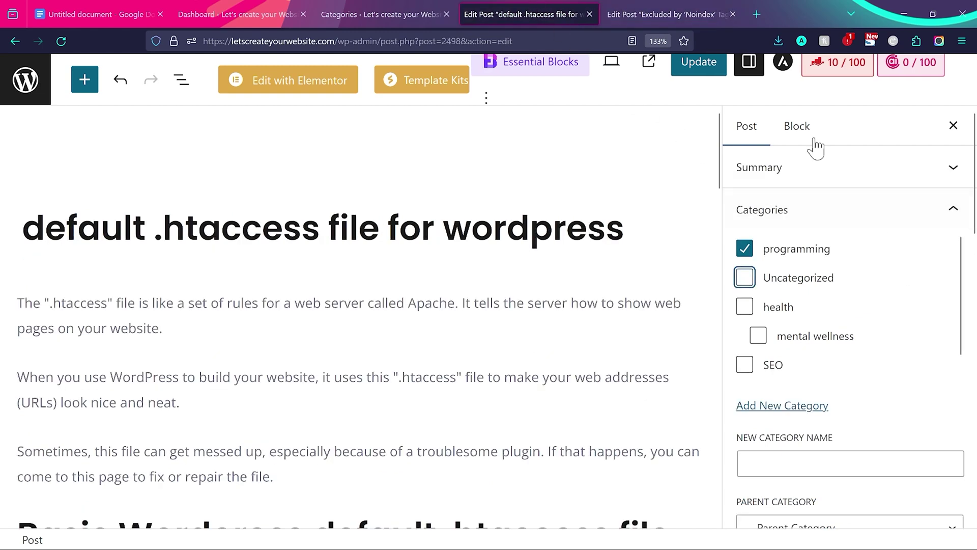
click(666, 15)
scroll(888, 295, down, 5)
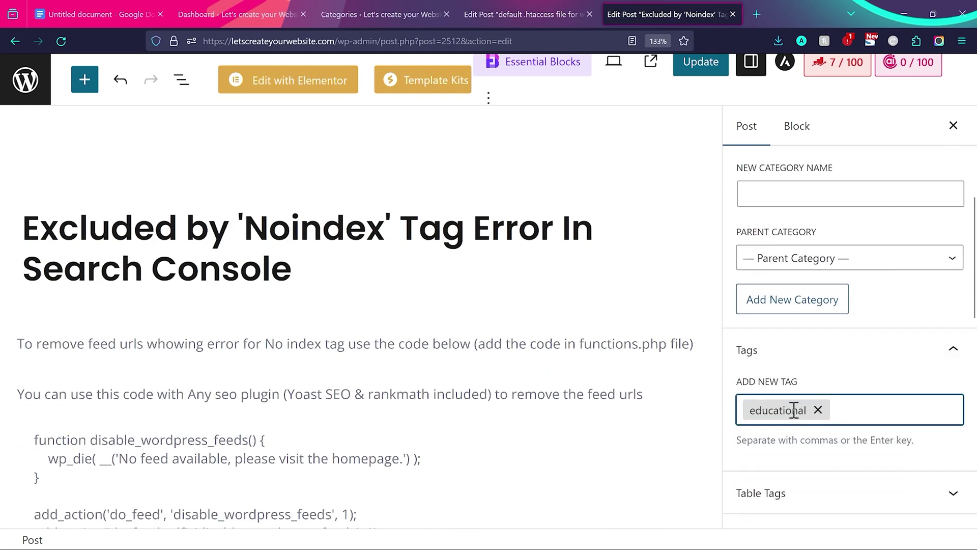
Assign the existing "educational" tag to the "default .htaccess file for wordpress" post
click(504, 7)
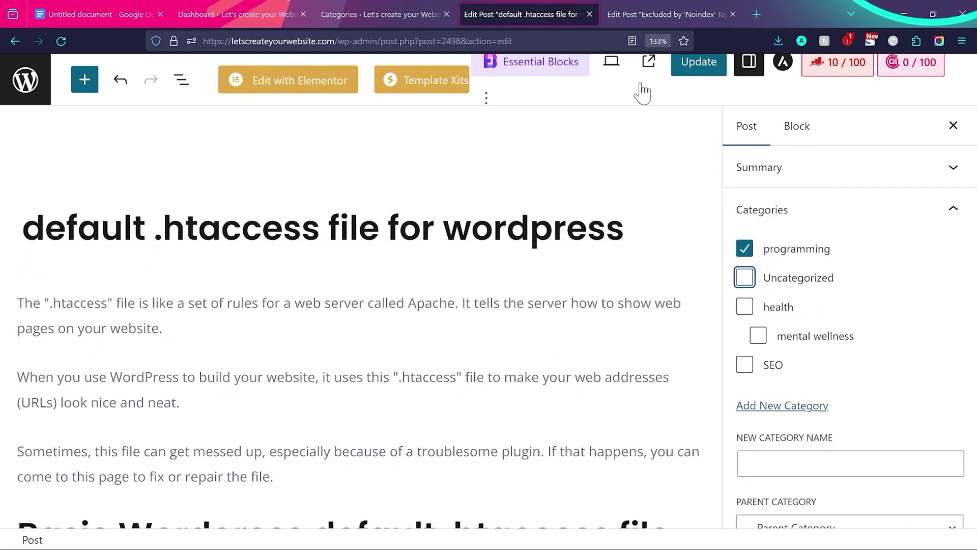
scroll(888, 366, down, 4)
scroll(895, 407, down, 1)
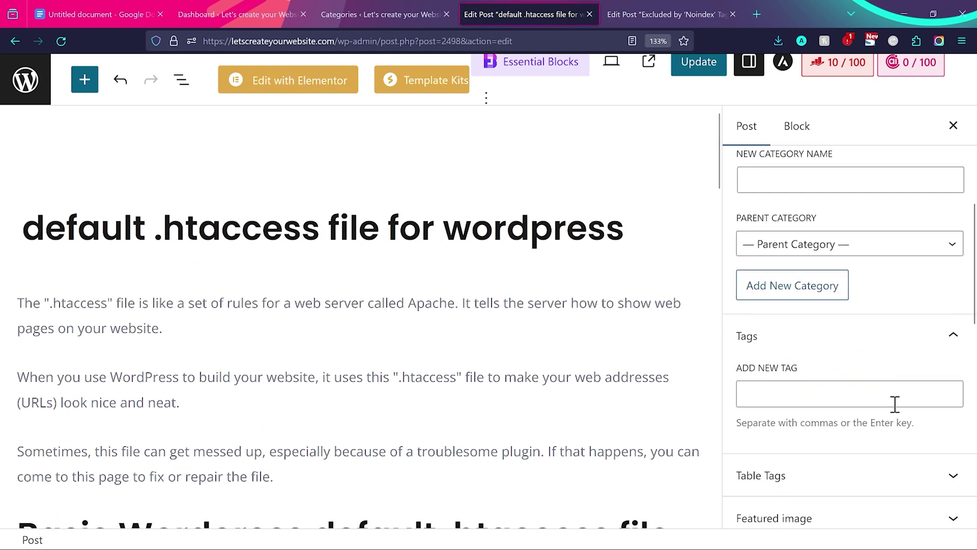
click(865, 396)
text(educational)
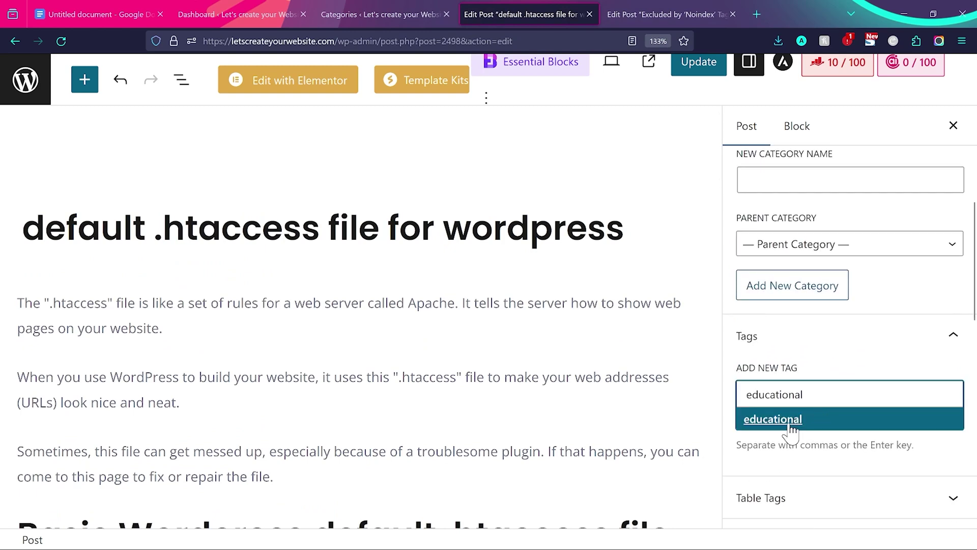
click(780, 420)
scroll(781, 395, down, 3)
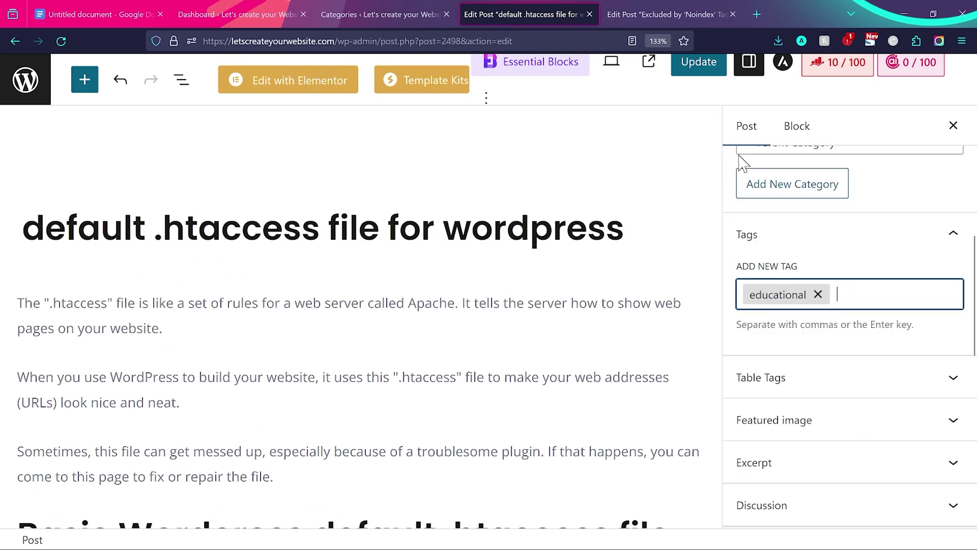
Update both the .htaccess post and the Noindex post to save their categories and tags
click(698, 71)
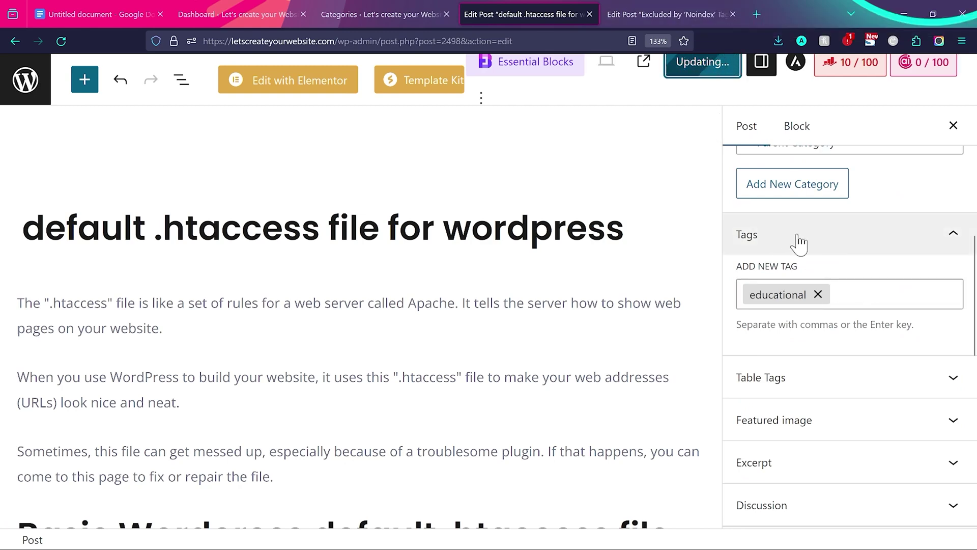
click(683, 12)
click(701, 61)
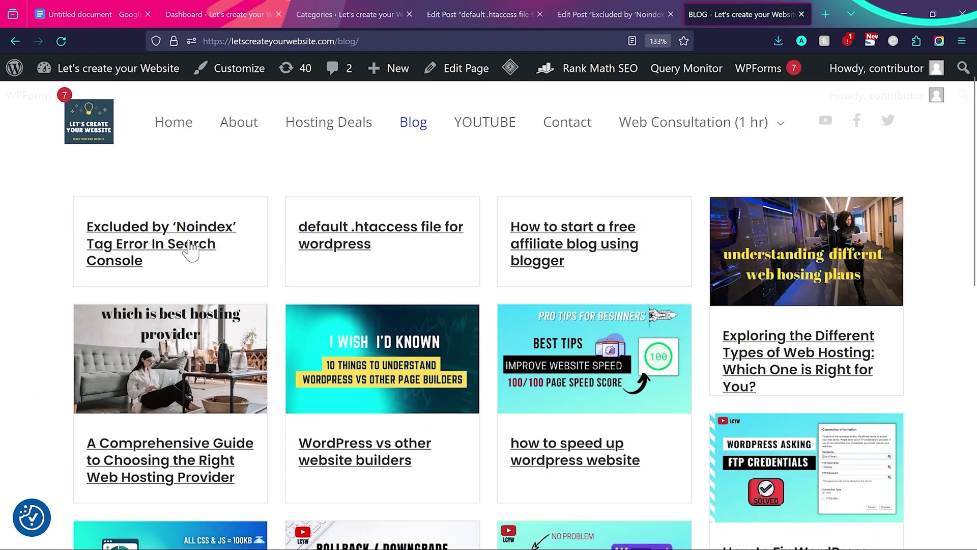
Open the Noindex and .htaccess posts from the blog page in separate tabs and view the Noindex post's categories
middle_click(168, 226)
middle_click(323, 227)
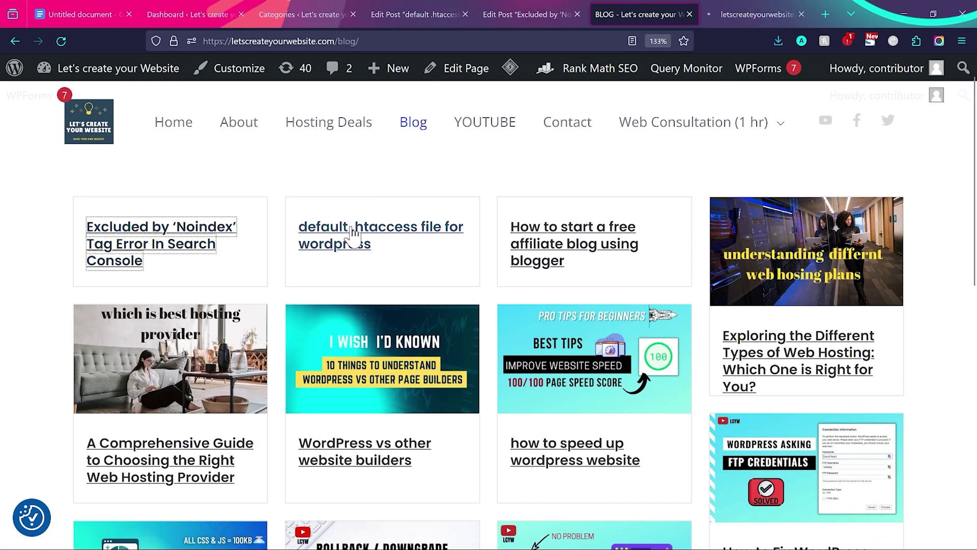
click(664, 11)
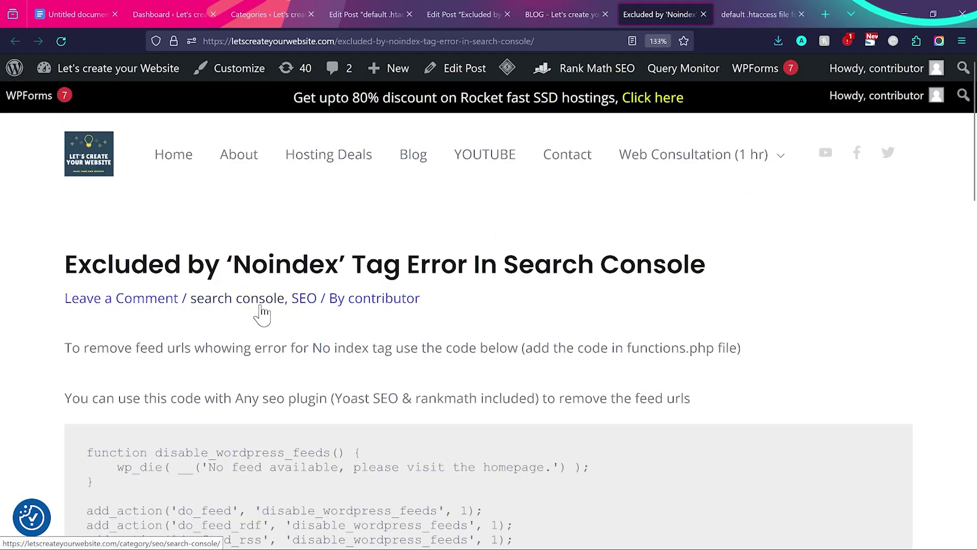
Open the SEO category archive from the Noindex post, review its listing, and switch to the published .htaccess post
click(297, 300)
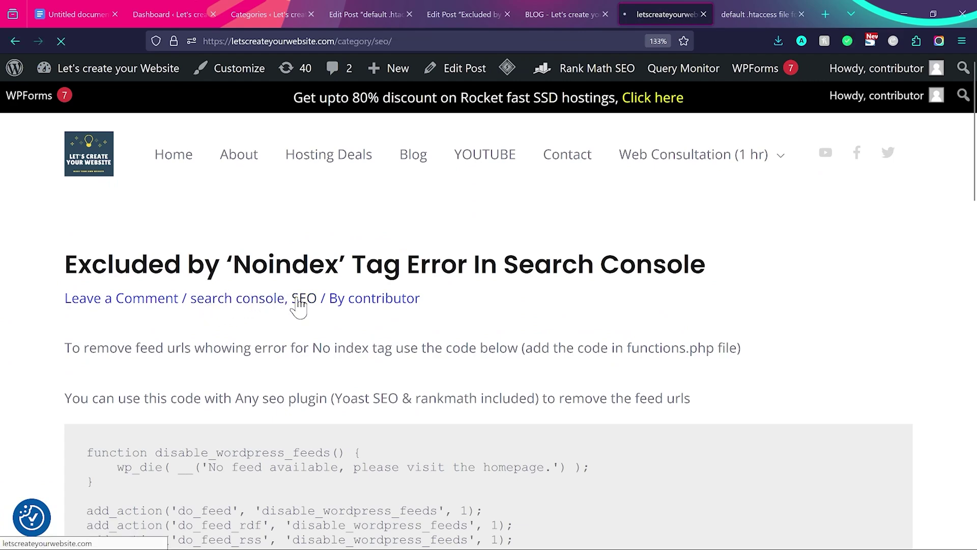
scroll(402, 345, down, 4)
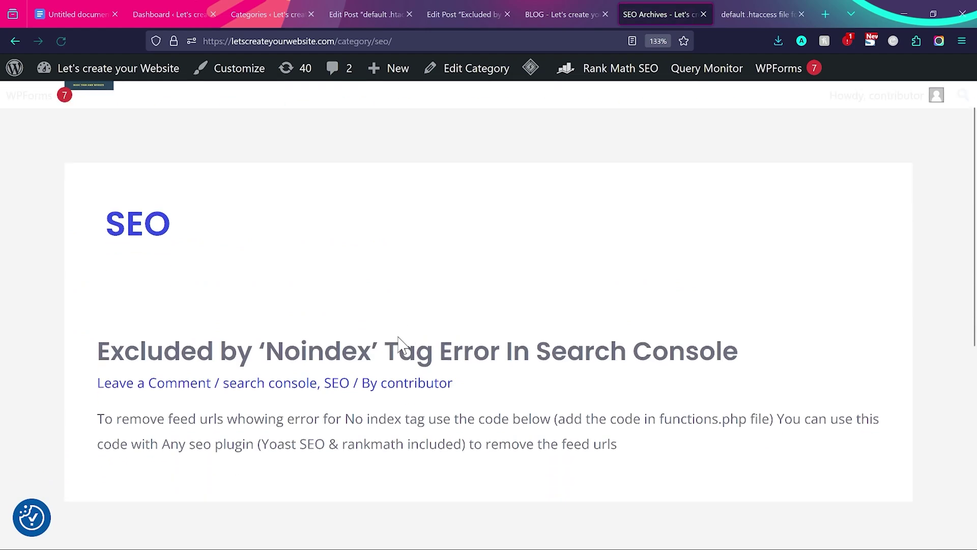
scroll(366, 251, up, 4)
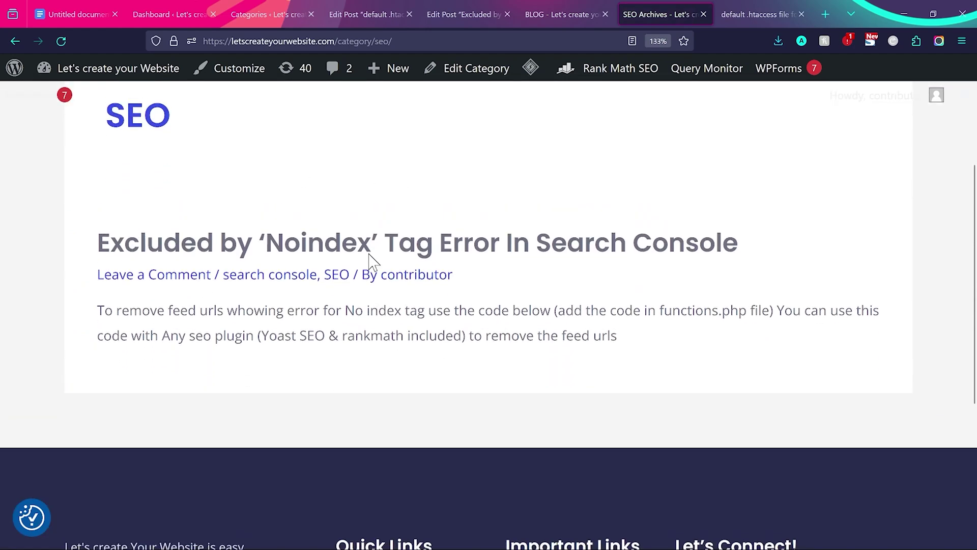
scroll(381, 305, down, 3)
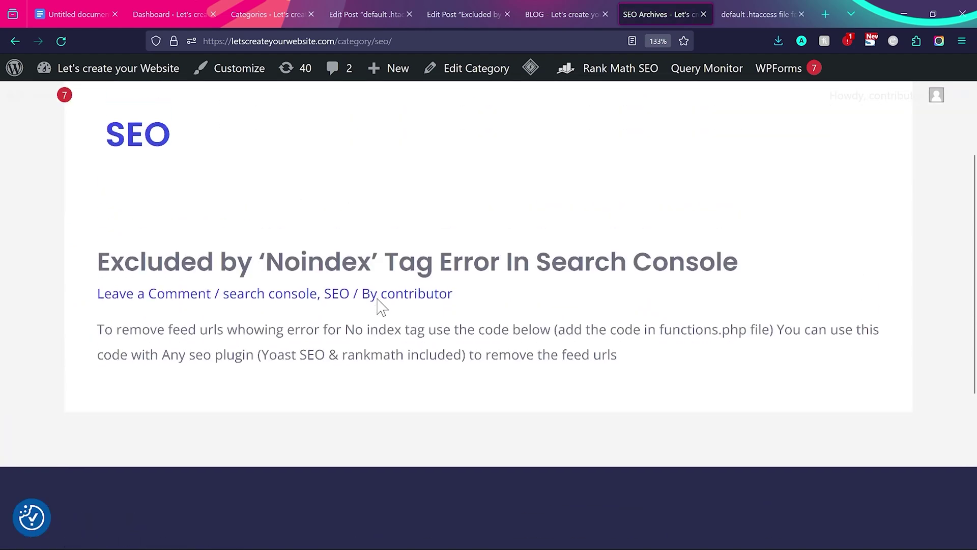
scroll(379, 305, up, 4)
click(767, 12)
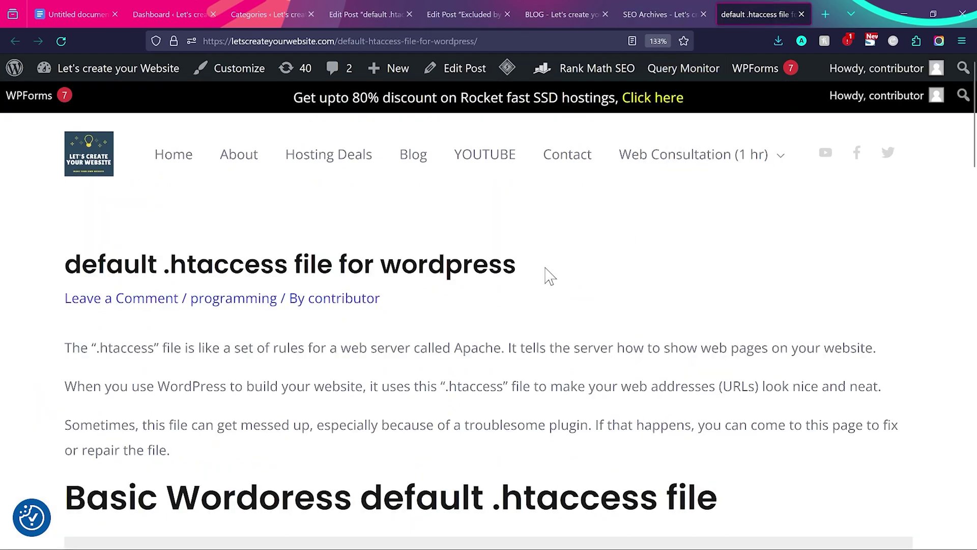
Open the programming category archive from the .htaccess post, review its listing, and reopen the post from there
scroll(356, 295, down, 1)
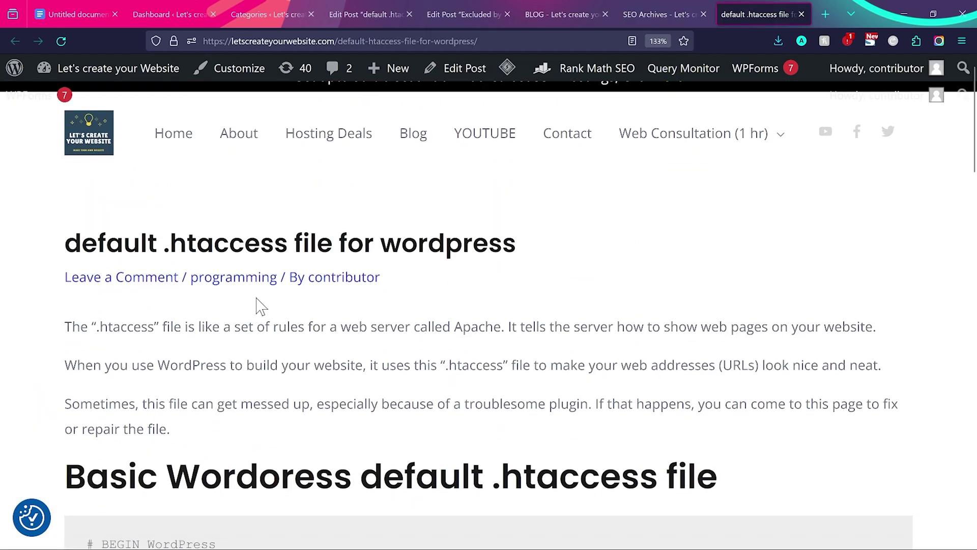
click(222, 285)
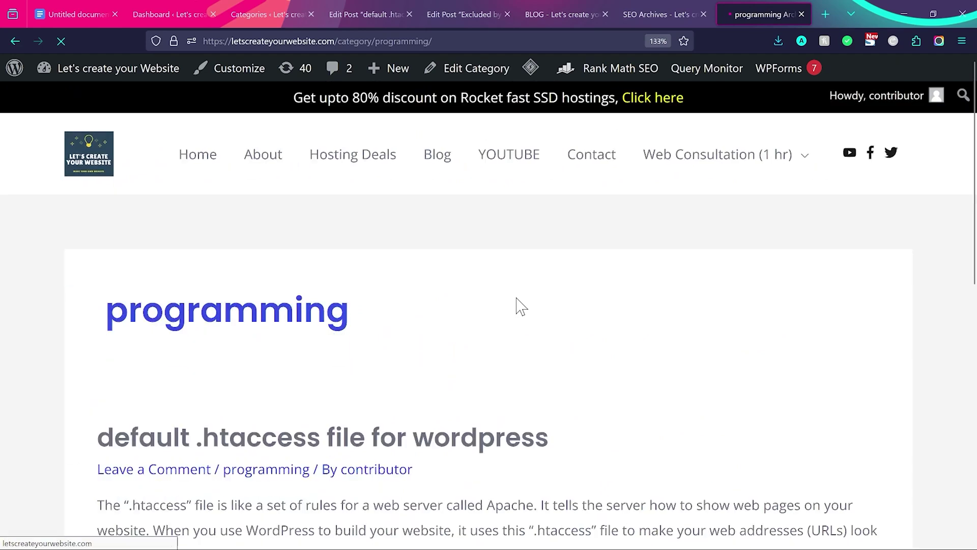
scroll(517, 305, down, 3)
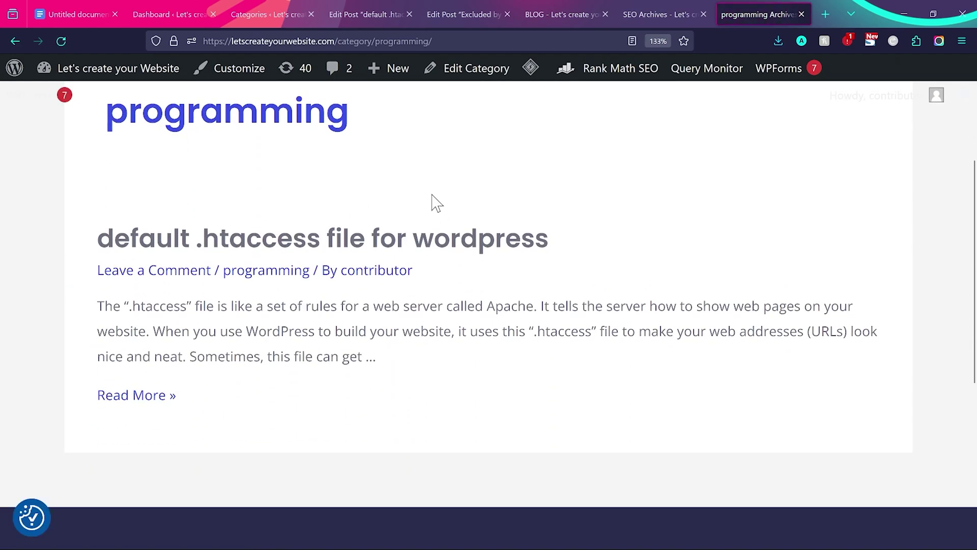
click(514, 238)
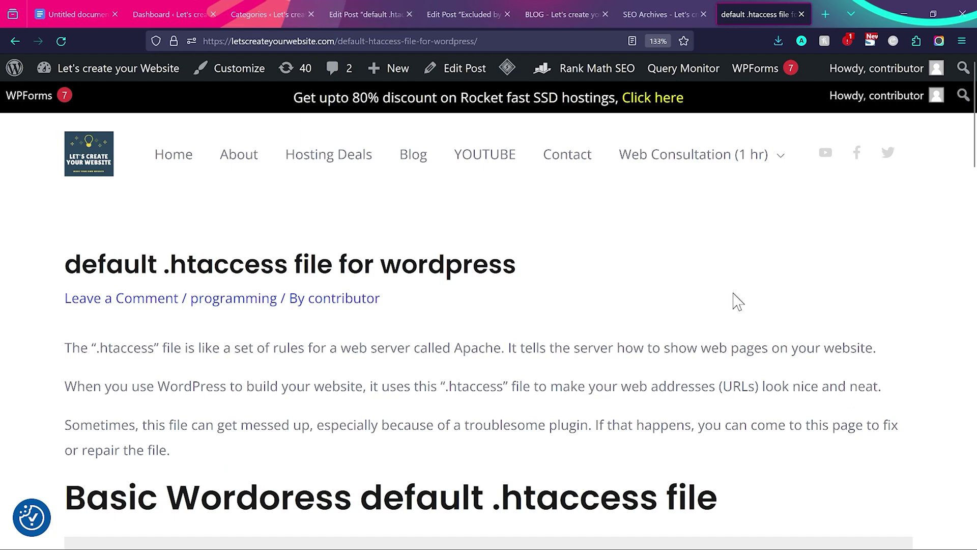
Go to the Tags admin page and open the "educational" tag's public archive in a new tab
click(277, 6)
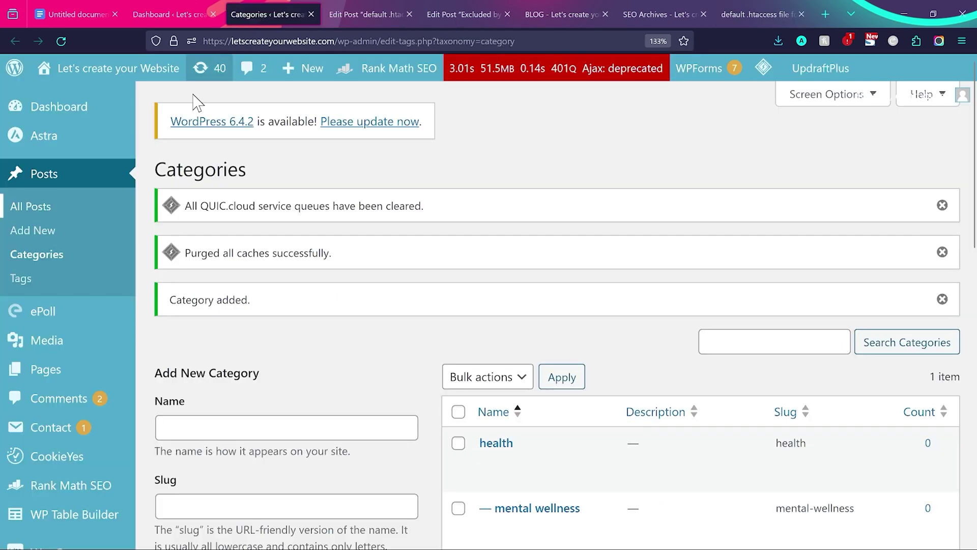
click(51, 288)
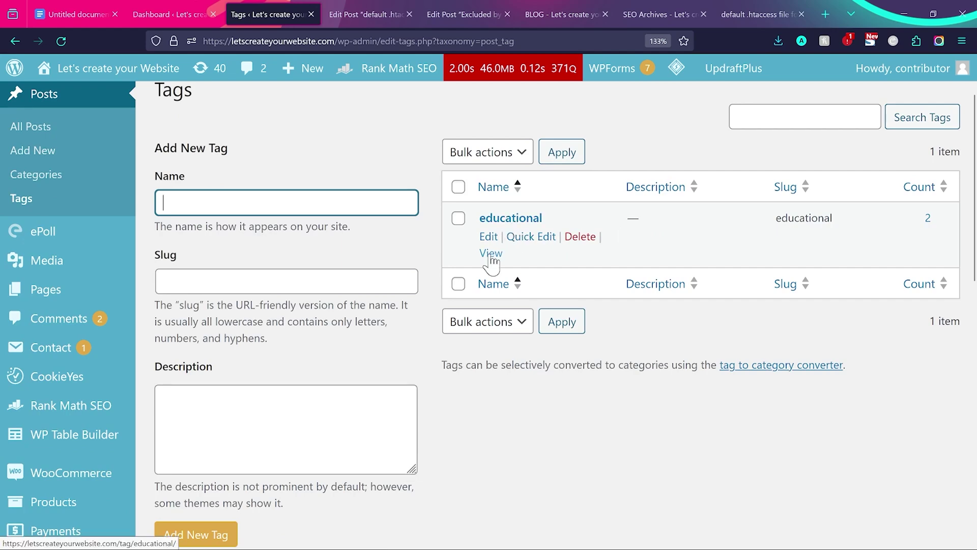
middle_click(491, 255)
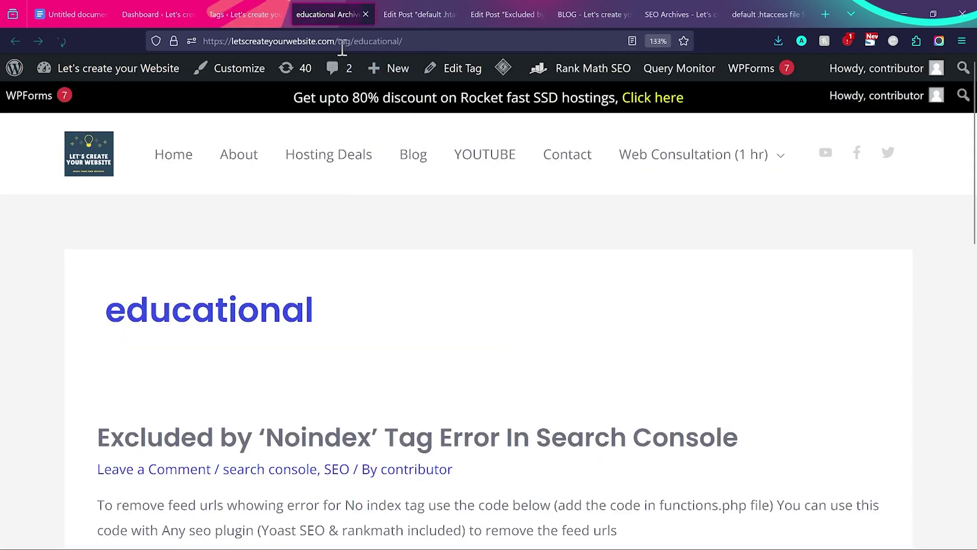
Examine the "educational" tag archive, checking the tag part of its URL and the posts listed under it
drag(338, 42, 403, 41)
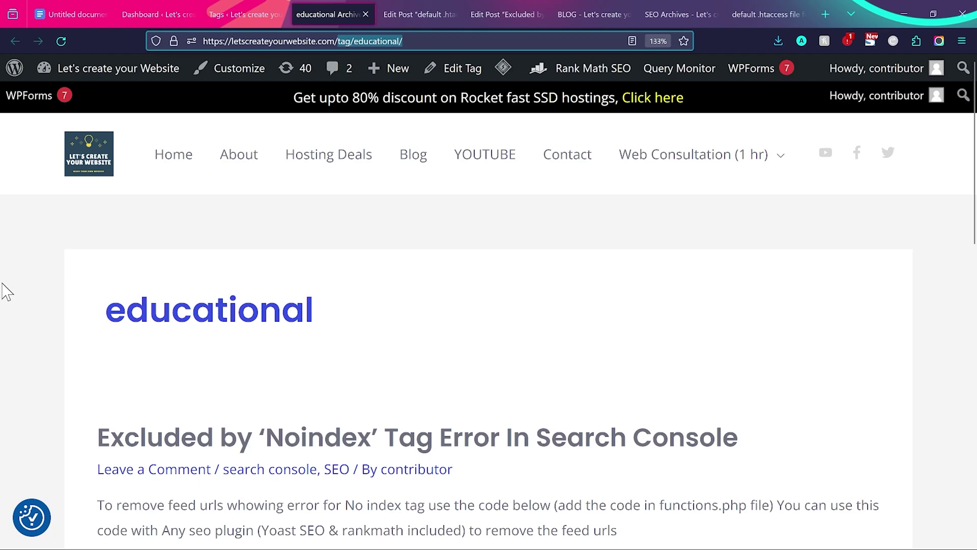
scroll(6, 293, down, 2)
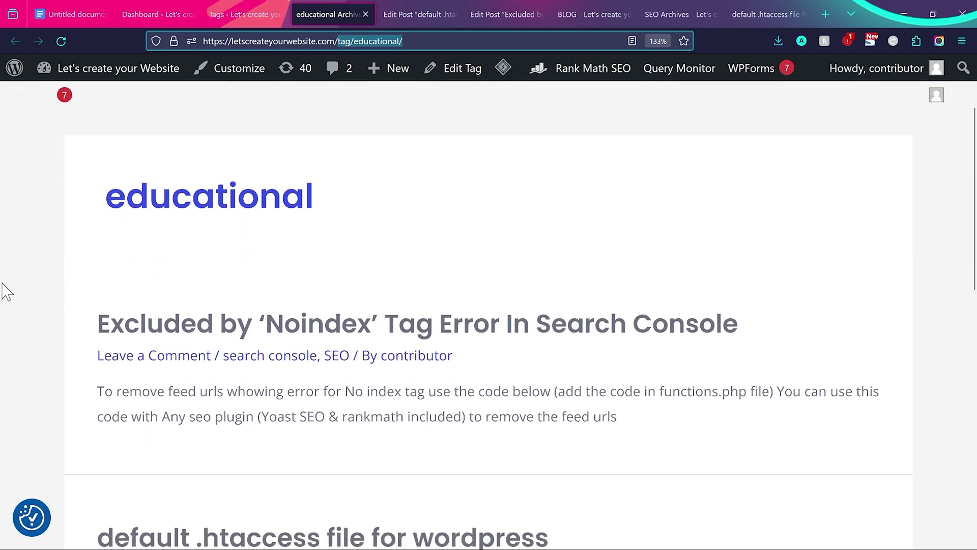
scroll(87, 285, down, 2)
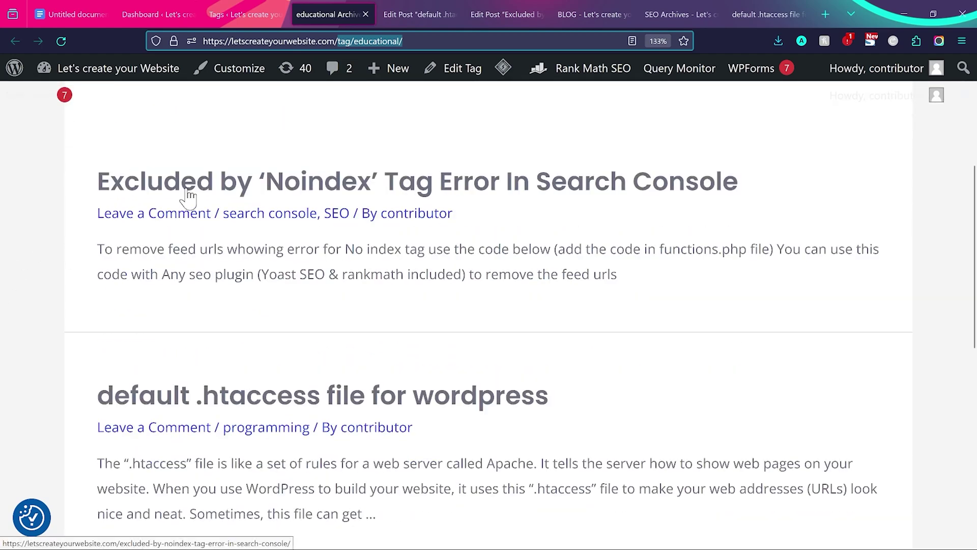
scroll(240, 287, down, 2)
scroll(240, 287, up, 1)
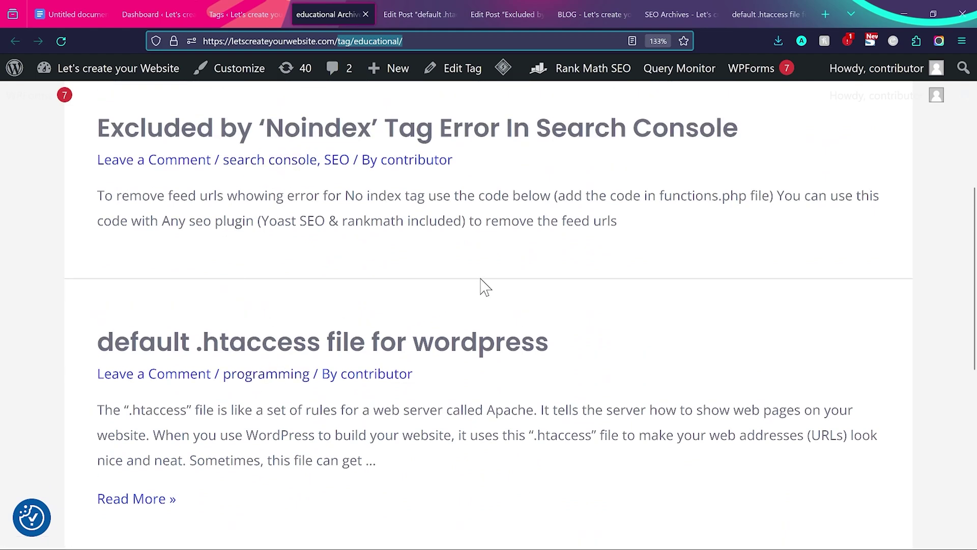
scroll(484, 287, up, 3)
scroll(382, 216, up, 2)
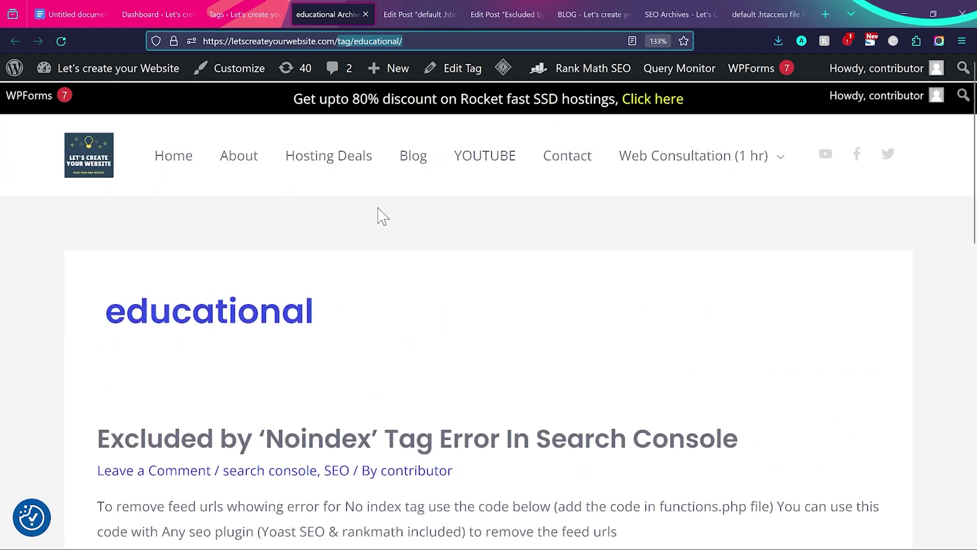
scroll(388, 280, down, 1)
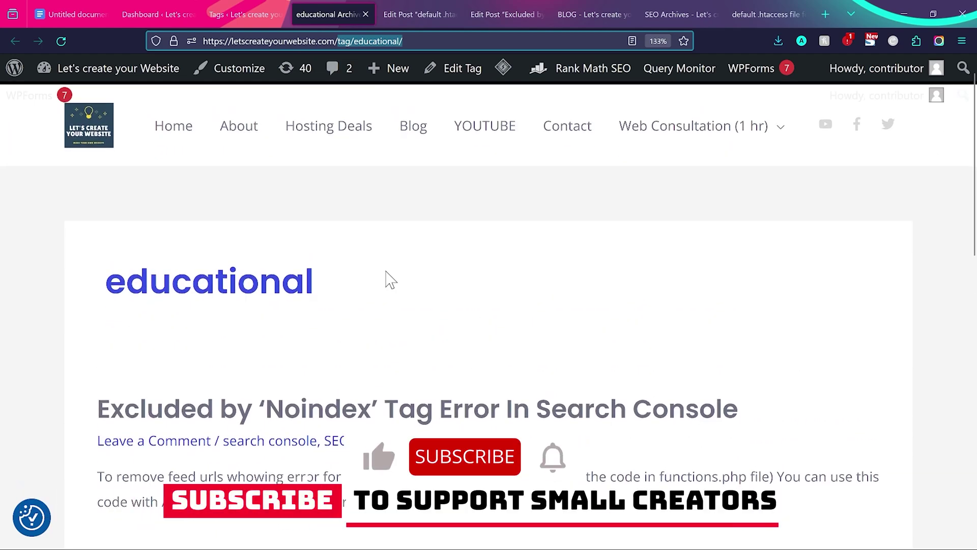